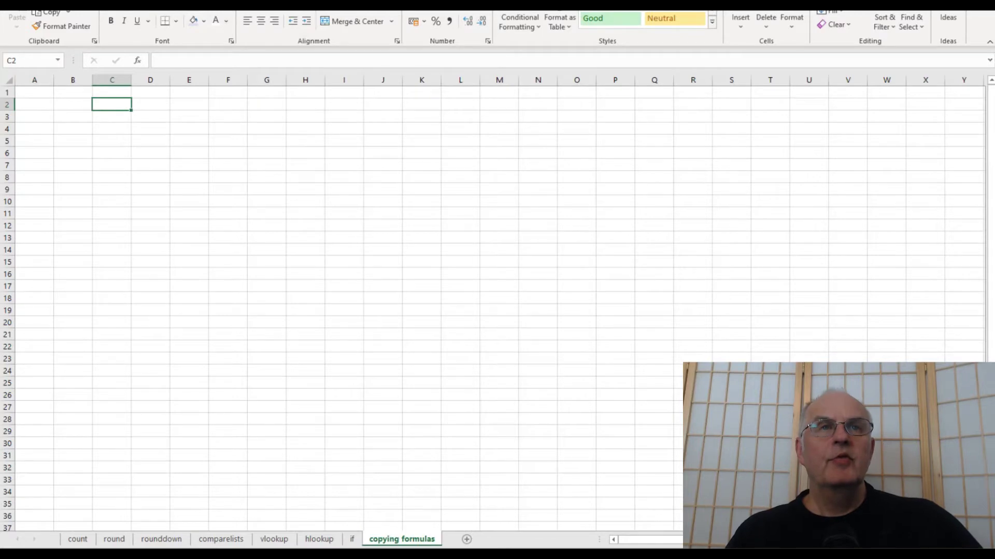
Copy the first ten rows of Jan through Jun figures from the count sheet into the copying formulas sheet, starting at B2
{"action": "left_click", "coordinate": [73, 105]}
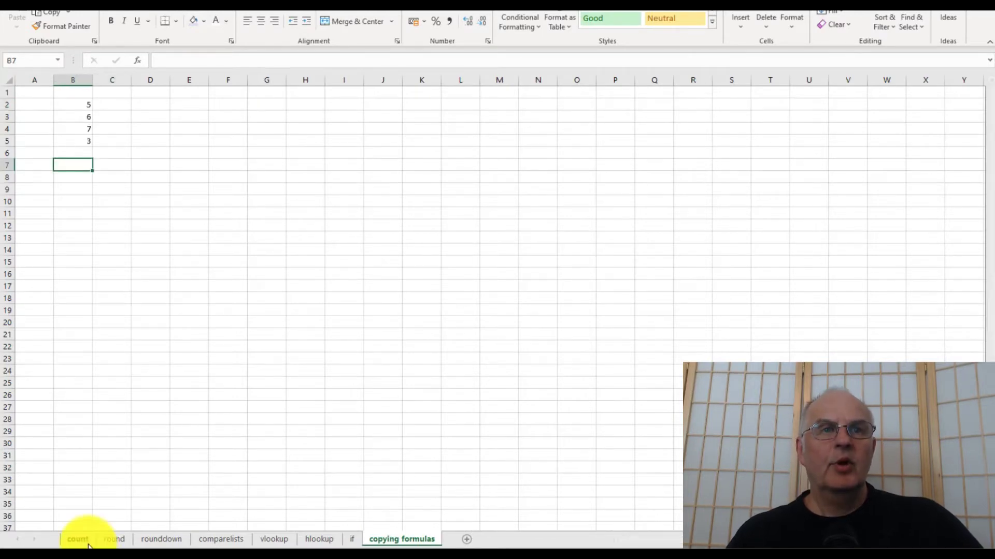
{"action": "left_click", "coordinate": [83, 541]}
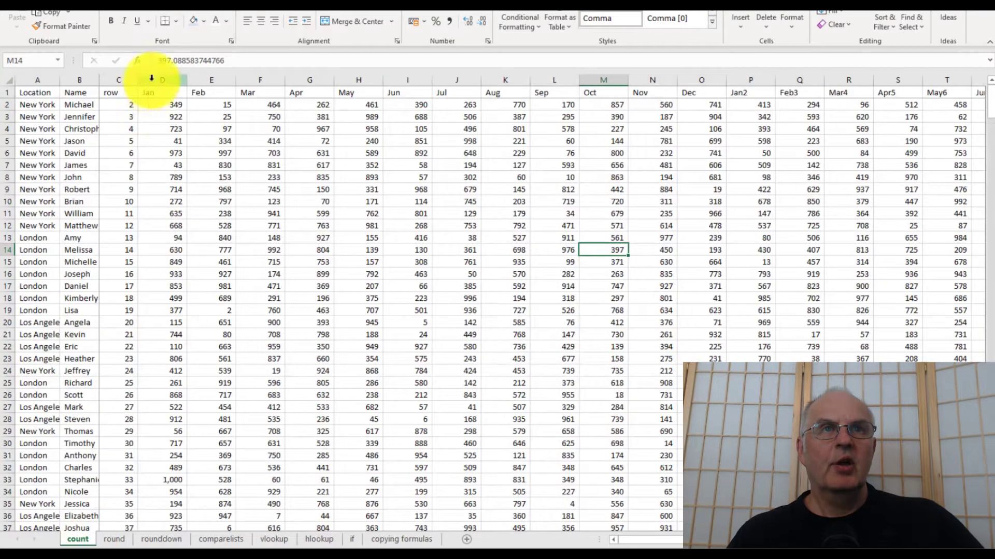
{"action": "left_click_drag", "start_coordinate": [151, 101], "coordinate": [363, 214]}
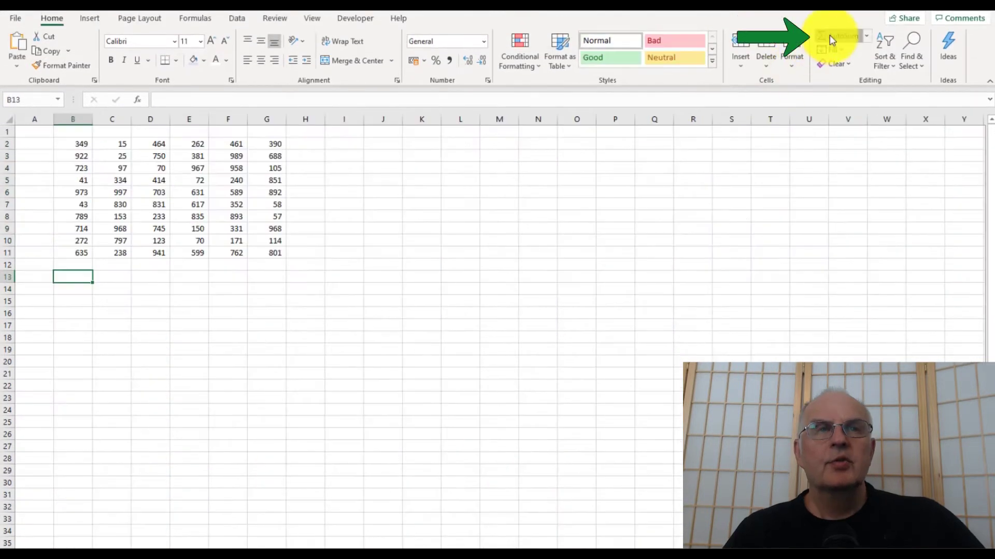
Add an AutoSum of B2:B12 in B13 and fill the formula across to G13
{"action": "left_click", "coordinate": [829, 36]}
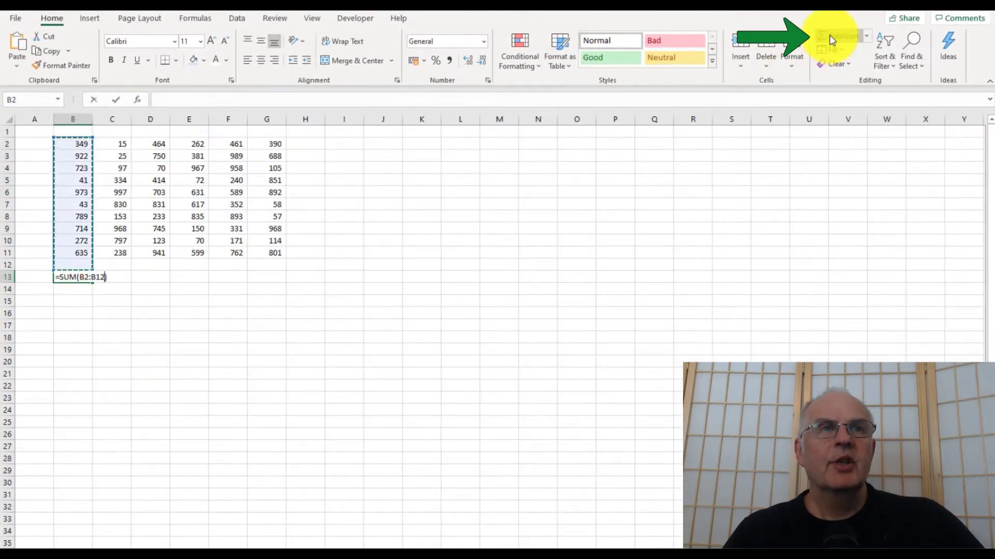
{"action": "left_click", "coordinate": [829, 35]}
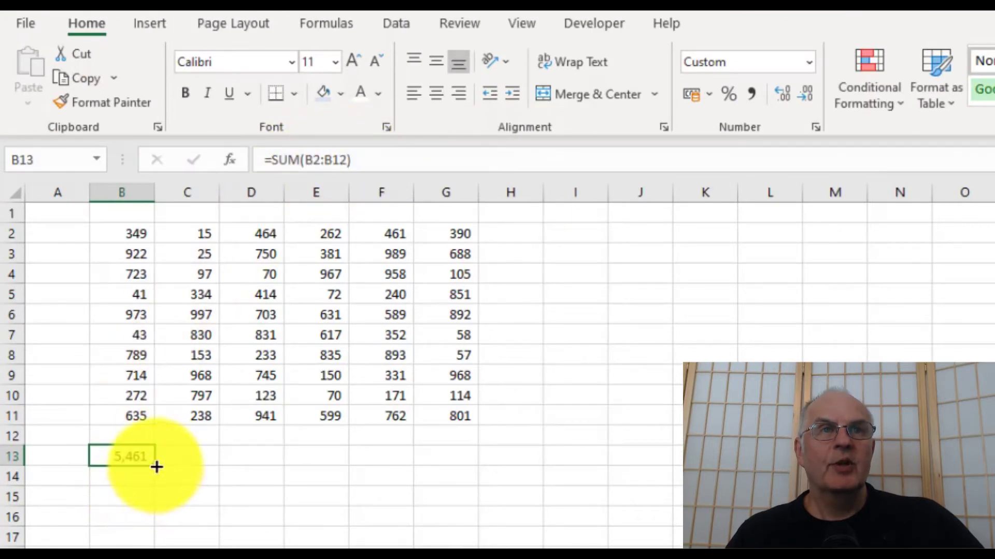
{"action": "left_click_drag", "start_coordinate": [157, 466], "coordinate": [508, 442]}
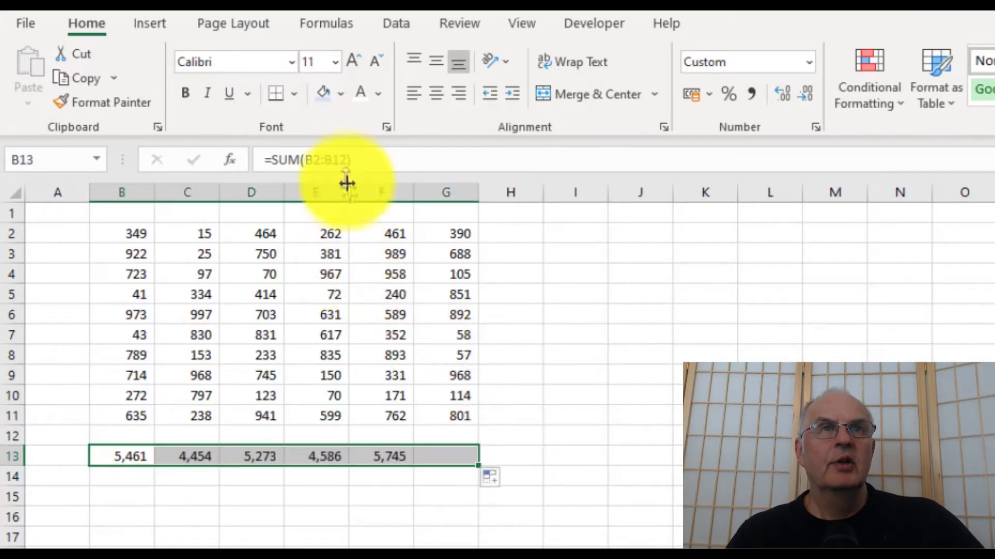
Examine how the SUM references change across the row 13 copies, and check the column B range that B13 adds up
{"action": "left_click", "coordinate": [138, 451]}
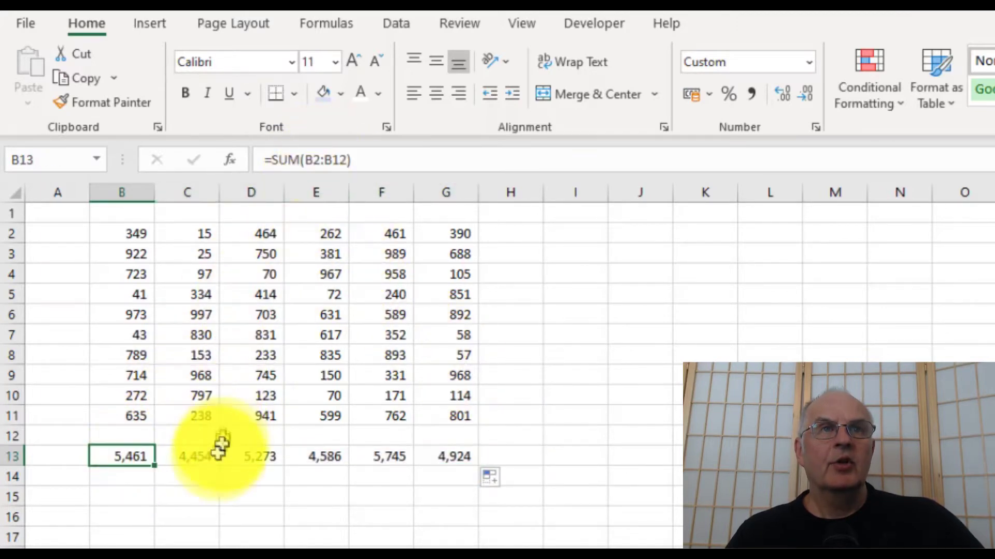
{"action": "left_click", "coordinate": [195, 457]}
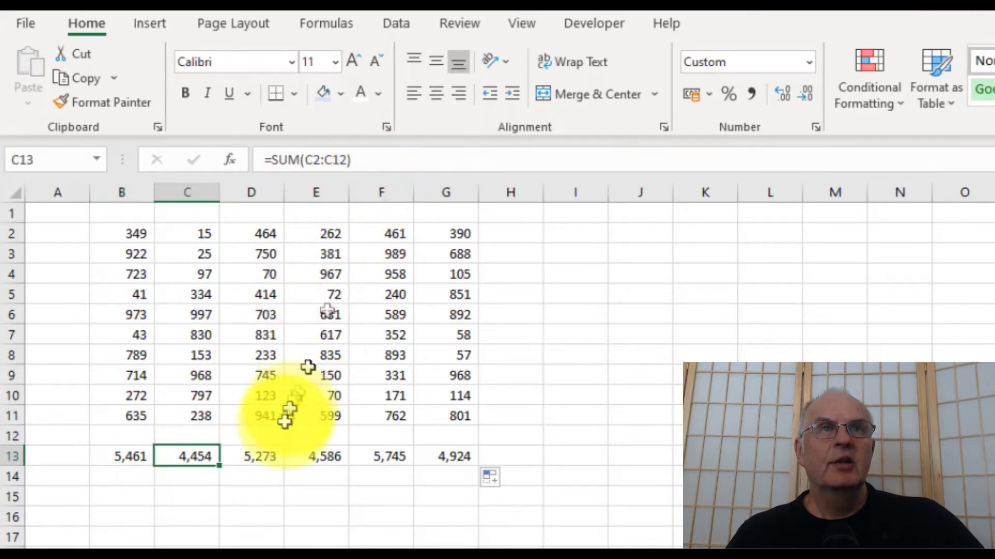
{"action": "left_click", "coordinate": [275, 458]}
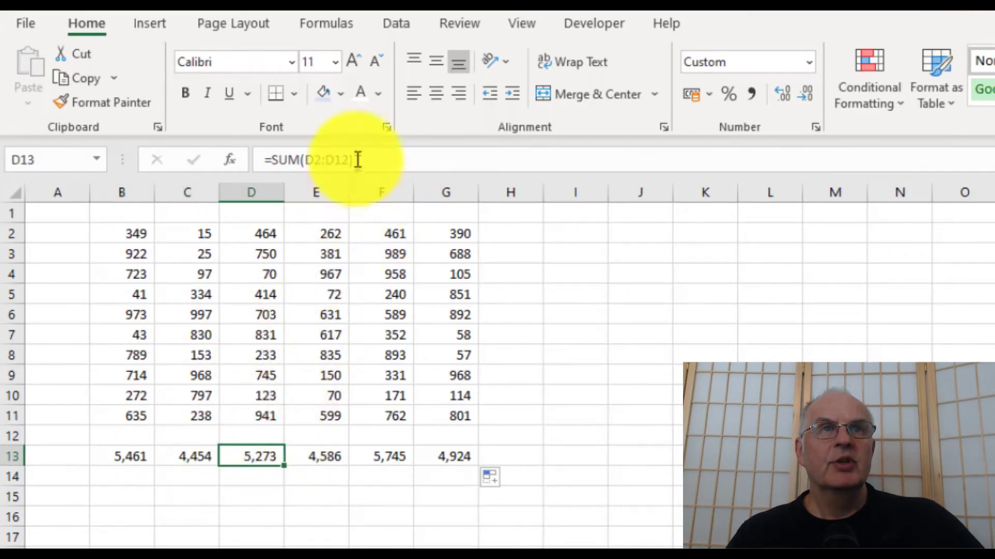
{"action": "left_click", "coordinate": [178, 453]}
{"action": "left_click", "coordinate": [247, 462]}
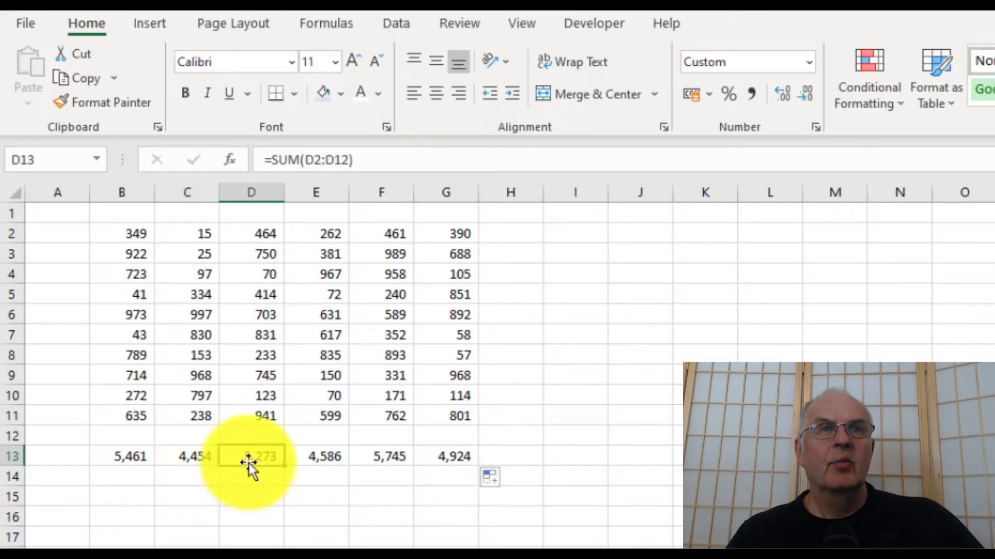
{"action": "left_click", "coordinate": [324, 469]}
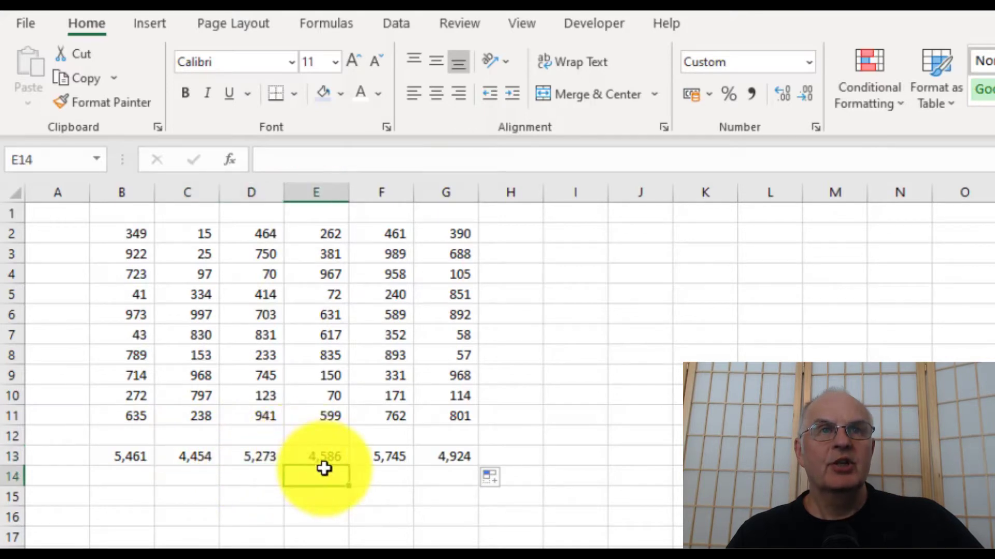
{"action": "left_click", "coordinate": [324, 459]}
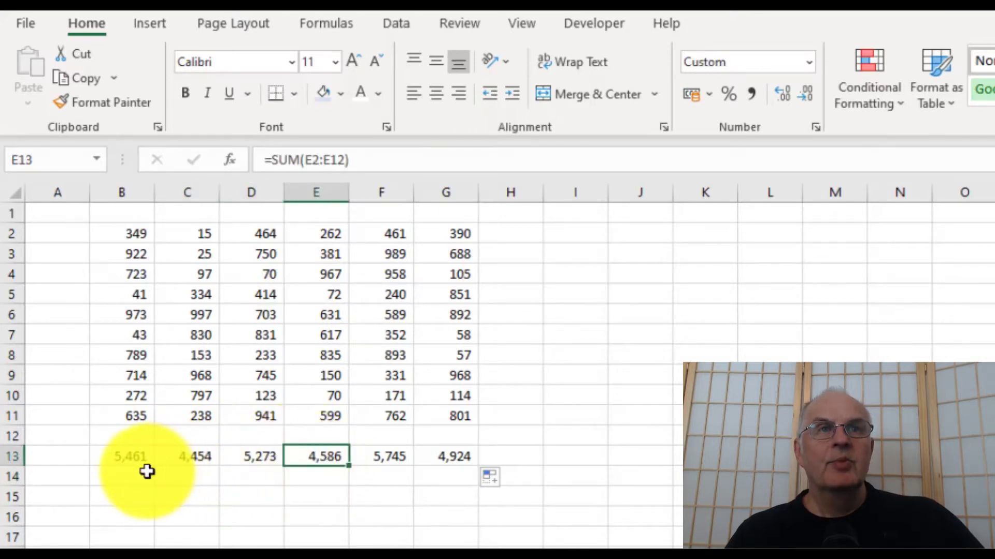
{"action": "left_click_drag", "start_coordinate": [128, 459], "coordinate": [476, 477]}
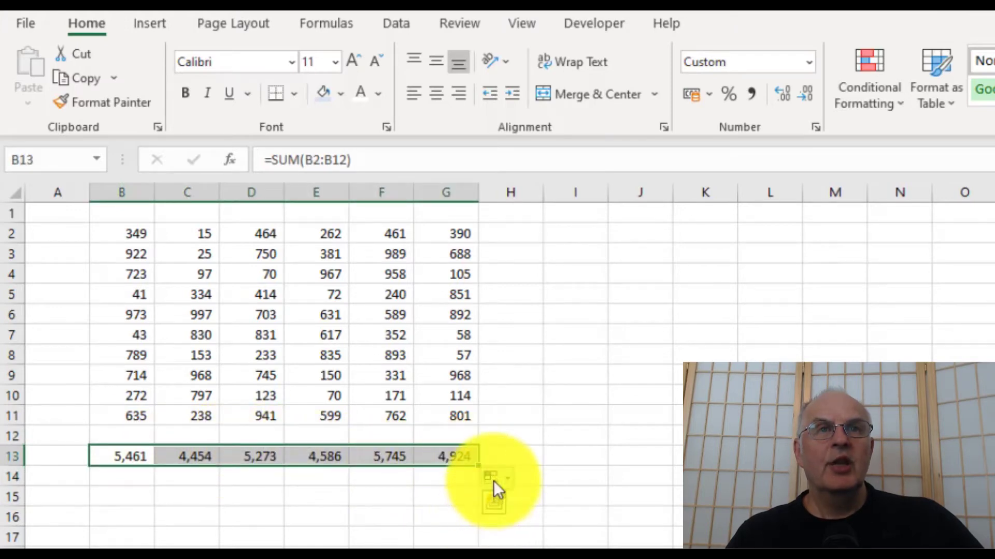
{"action": "left_click", "coordinate": [123, 456]}
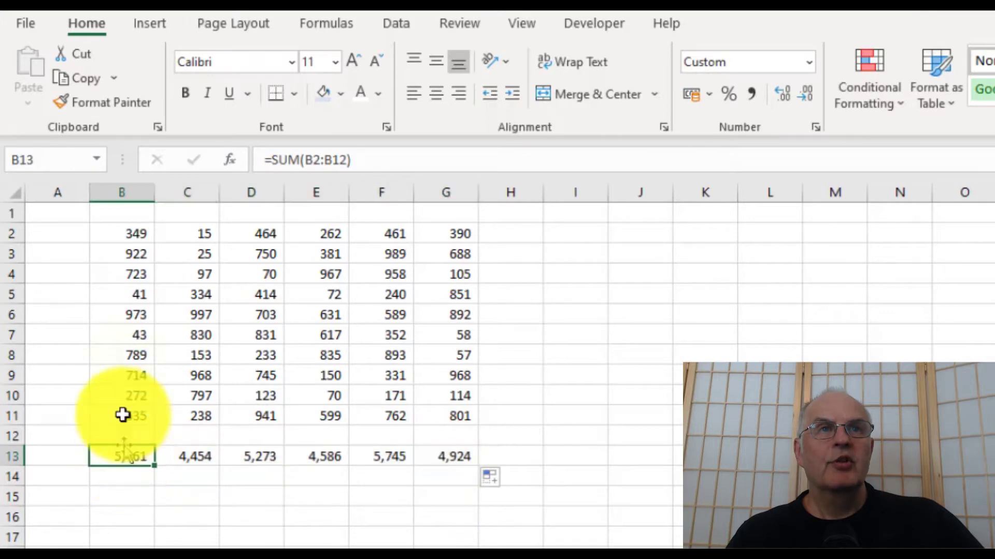
{"action": "left_click", "coordinate": [127, 236]}
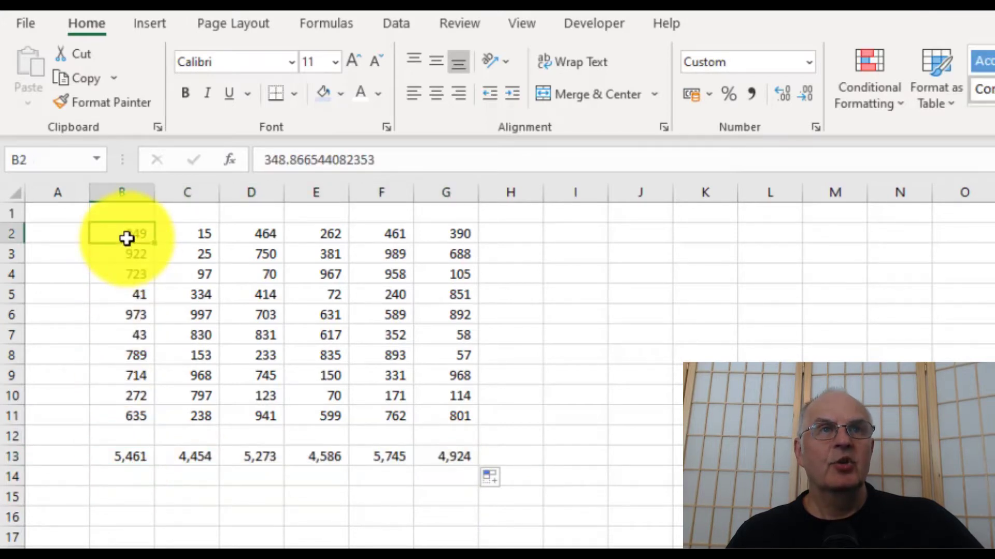
{"action": "left_click", "coordinate": [137, 436]}
Fill B13's SUM formula down to B27 and inspect the references in the first copies and in C13
{"action": "left_click", "coordinate": [133, 459]}
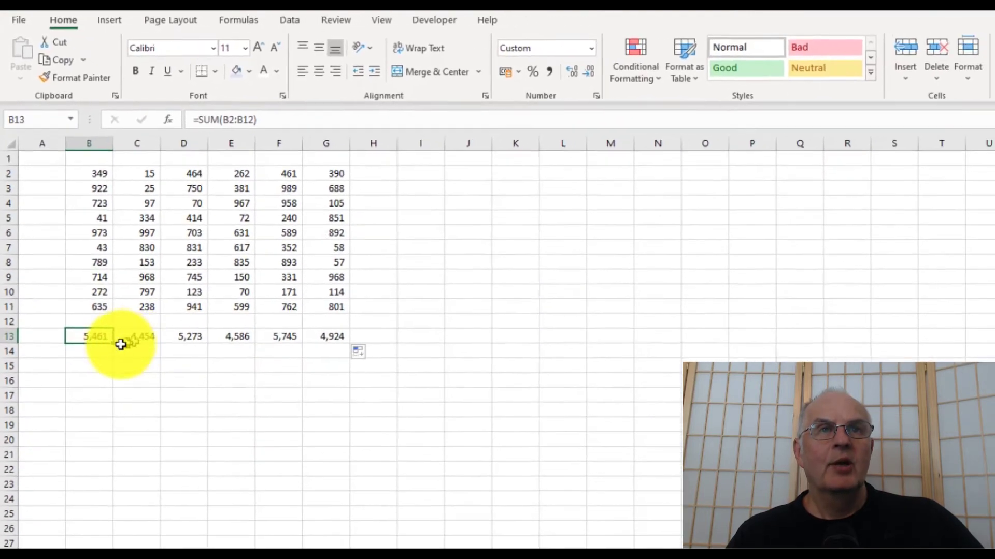
{"action": "left_click_drag", "start_coordinate": [111, 336], "coordinate": [116, 530]}
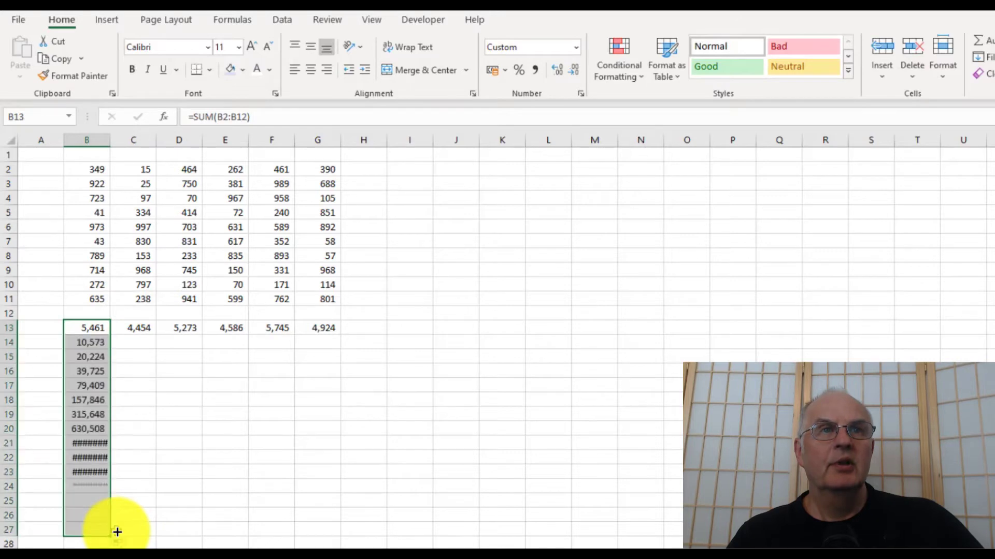
{"action": "left_click", "coordinate": [97, 348]}
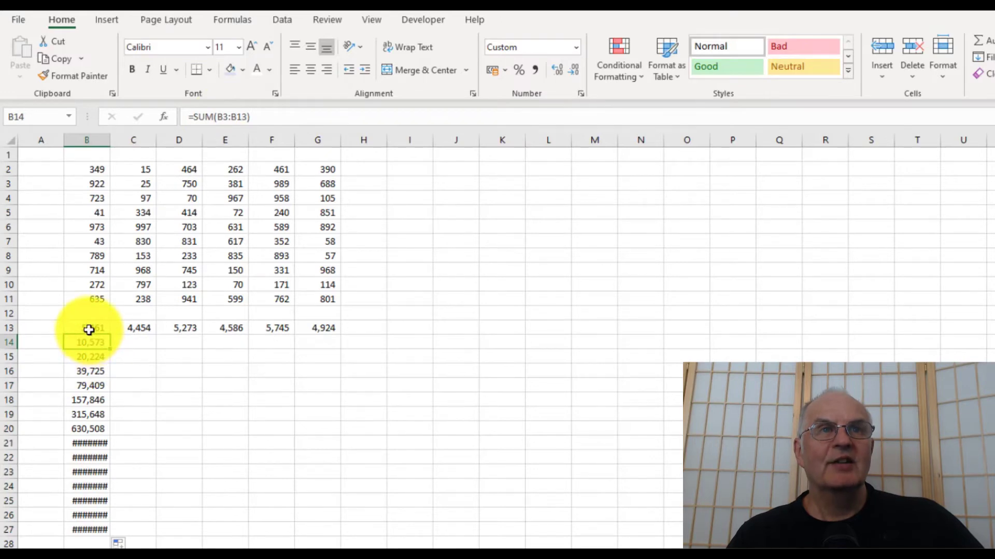
{"action": "left_click", "coordinate": [96, 355]}
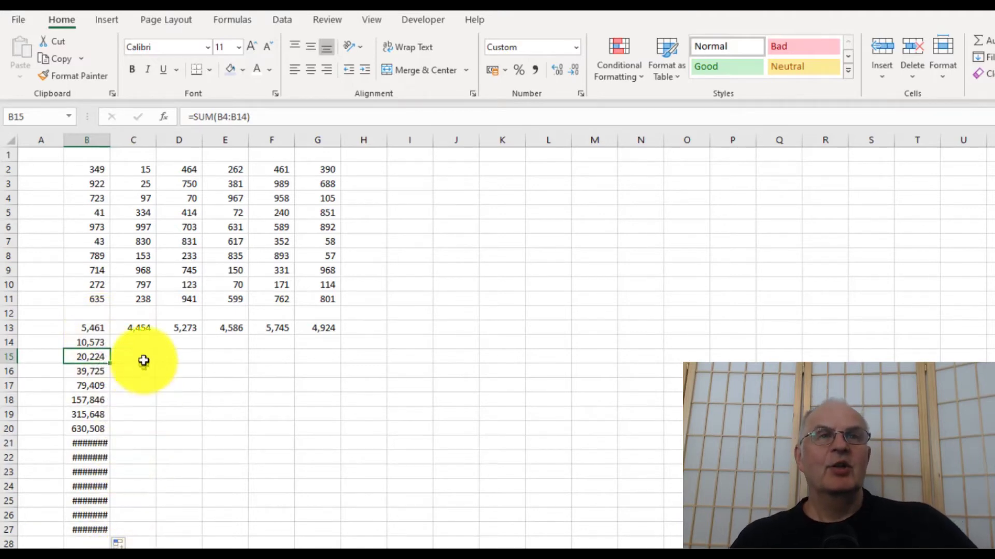
{"action": "left_click", "coordinate": [138, 331]}
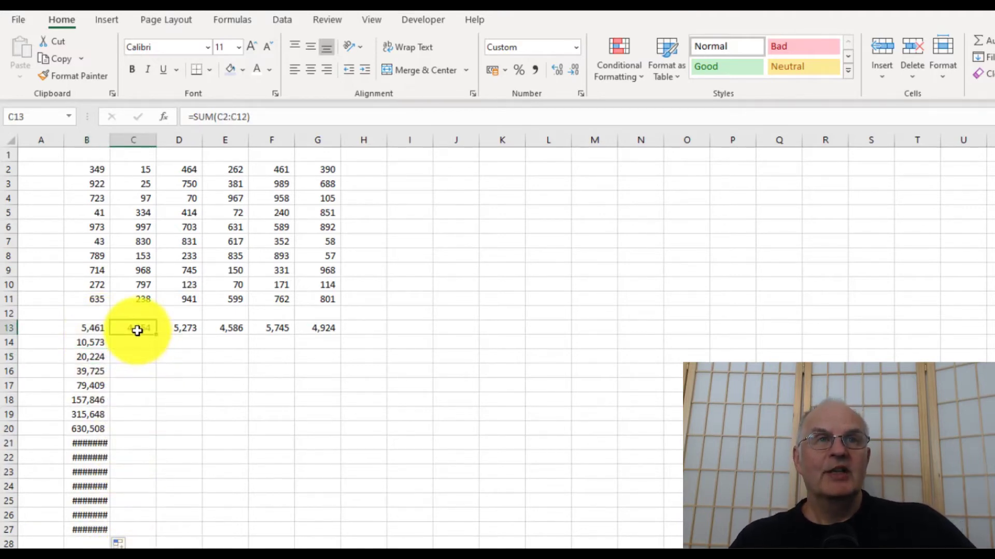
Insert a blank row above the totals in row 13
{"action": "left_click", "coordinate": [9, 330]}
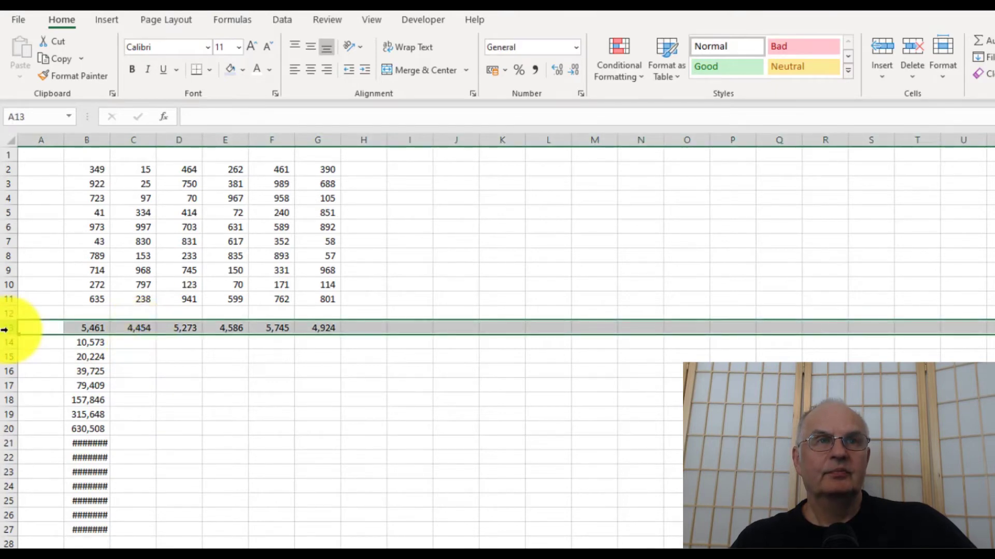
{"action": "right_click", "coordinate": [4, 330]}
{"action": "left_click", "coordinate": [29, 445]}
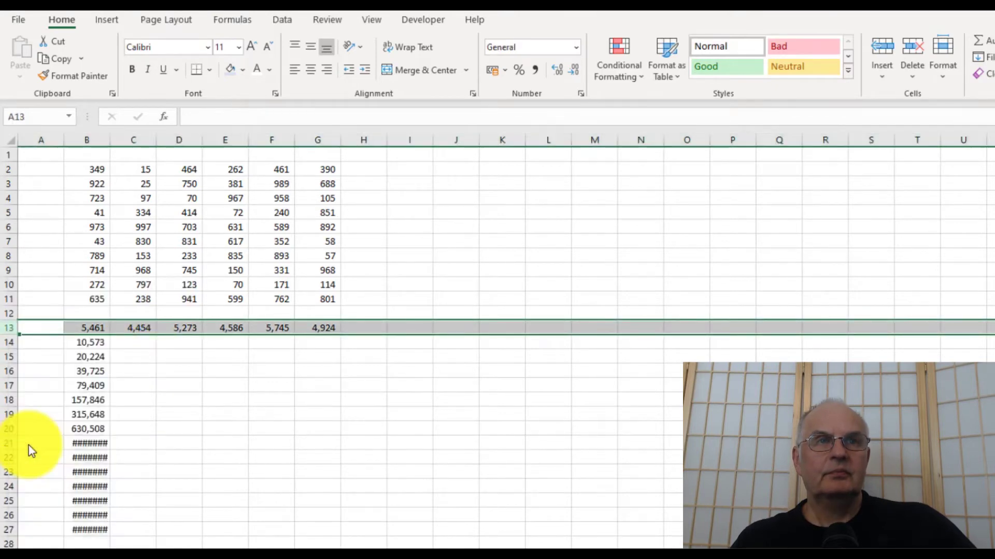
Label the first two total columns in the blank row: "relative" in B13 and "absolute" in C13
{"action": "left_click", "coordinate": [99, 323]}
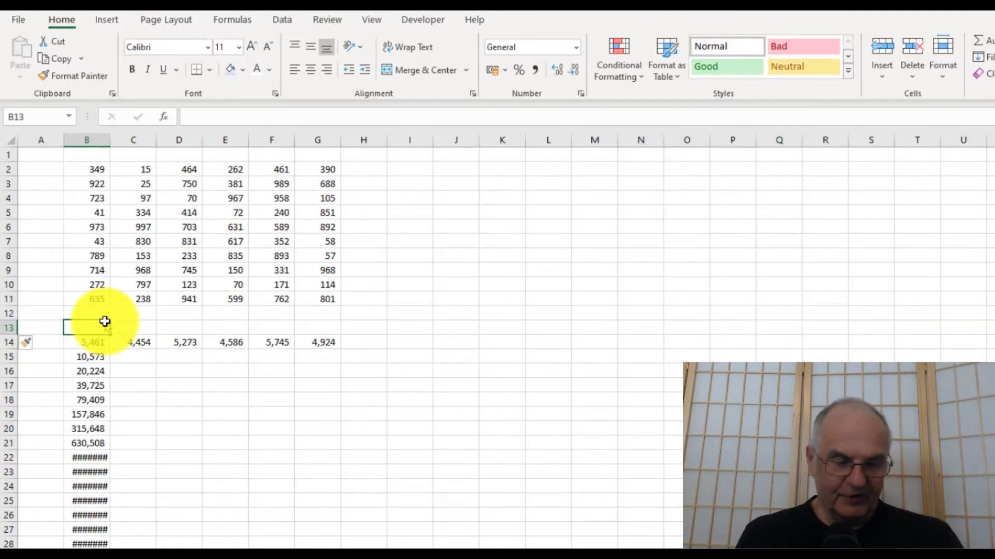
{"action": "type", "text": "relati"}
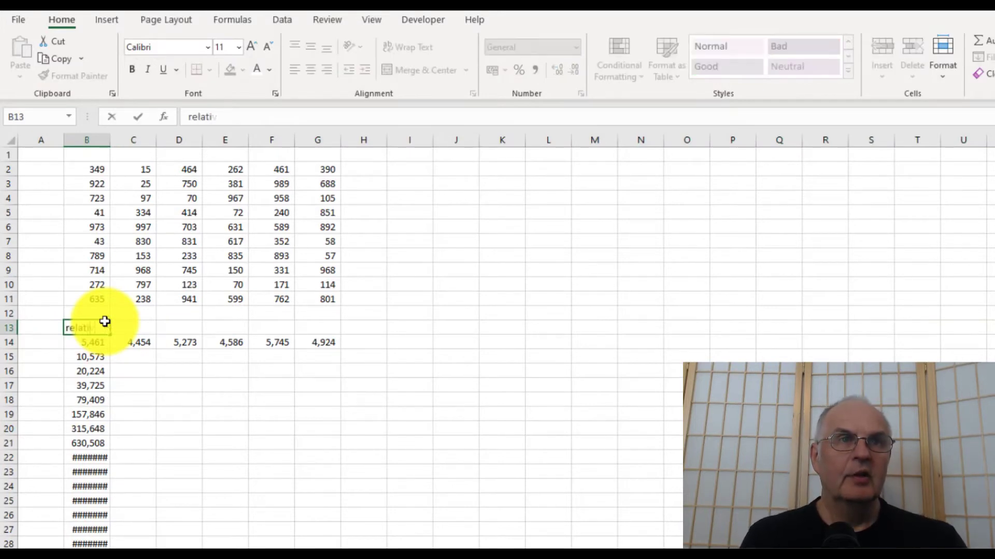
{"action": "type", "text": "ve"}
{"action": "key", "text": "Return"}
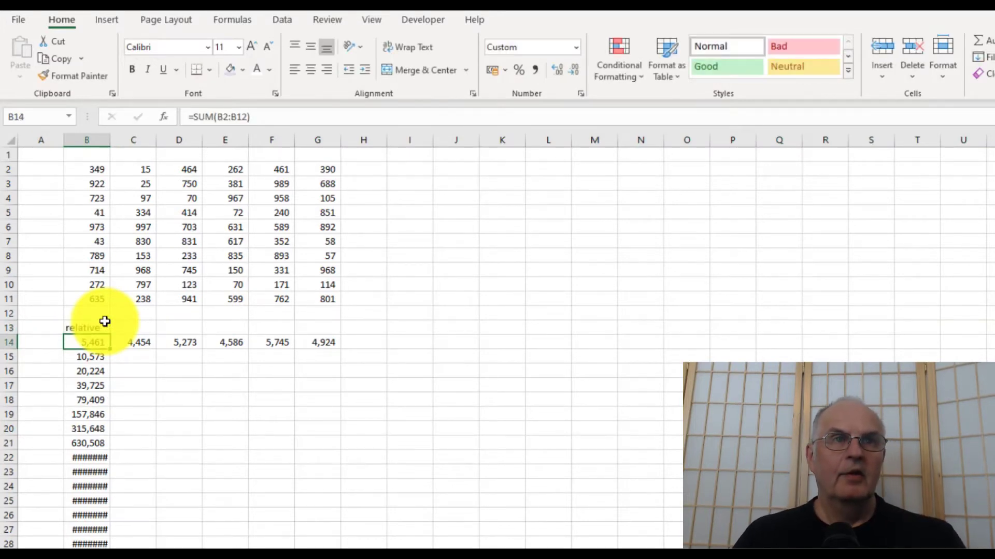
{"action": "left_click", "coordinate": [106, 321]}
{"action": "key", "text": "Right"}
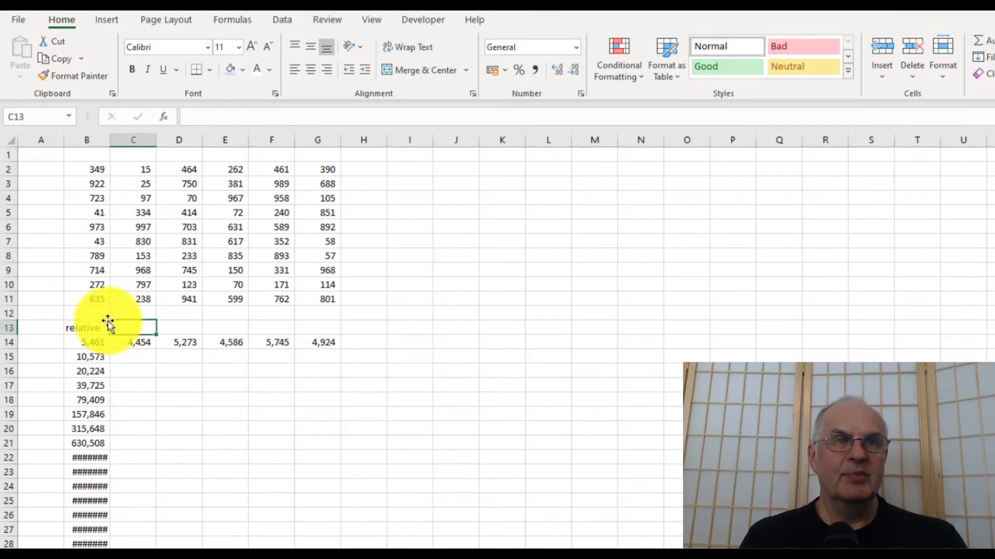
{"action": "type", "text": "abso"}
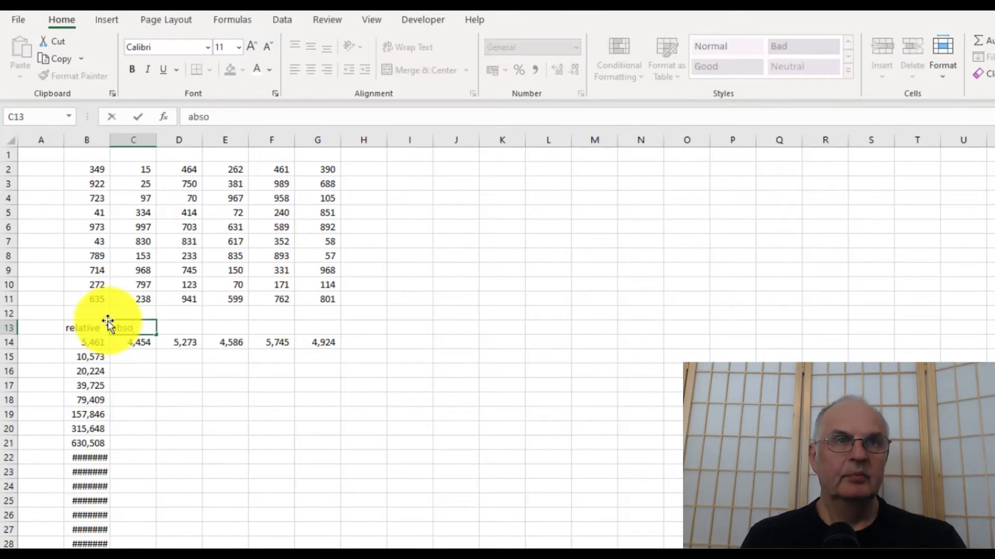
{"action": "type", "text": "lute"}
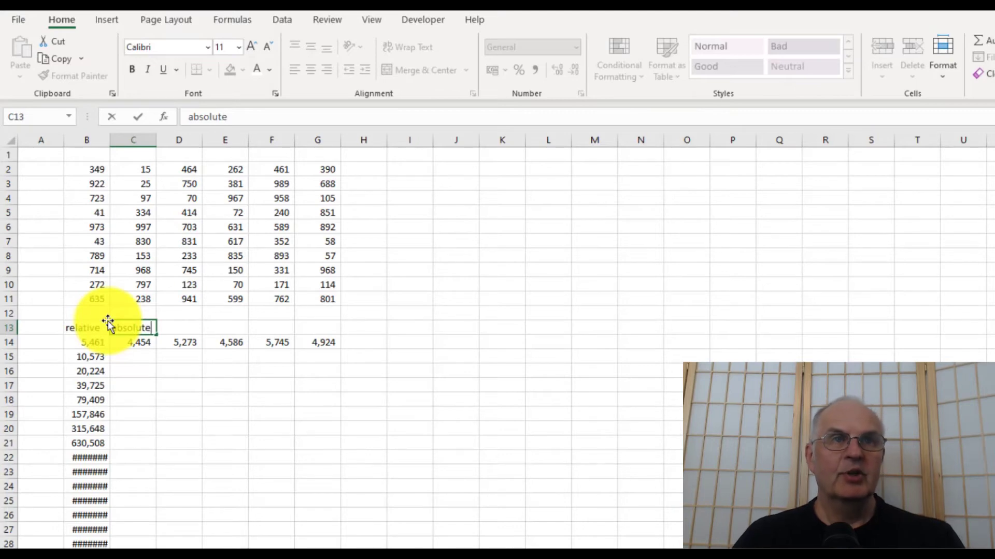
{"action": "key", "text": "Return"}
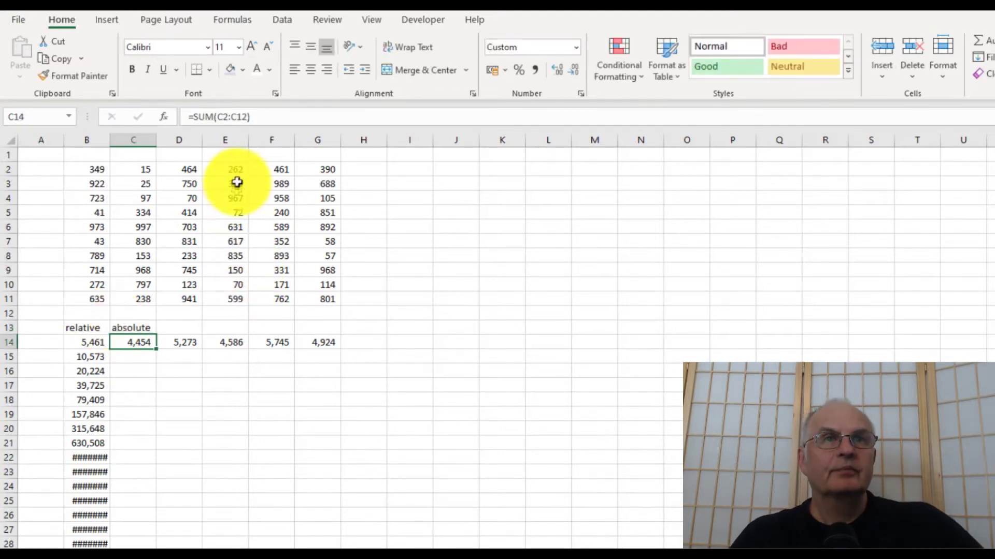
Extend the label in C13 so that it reads "absolute rows"
{"action": "left_click", "coordinate": [137, 330]}
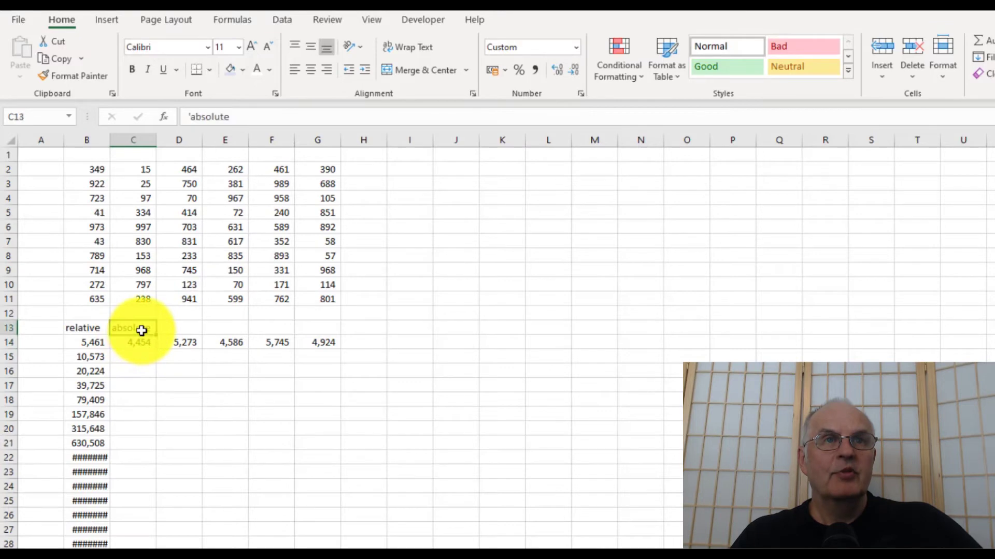
{"action": "left_click", "coordinate": [271, 117]}
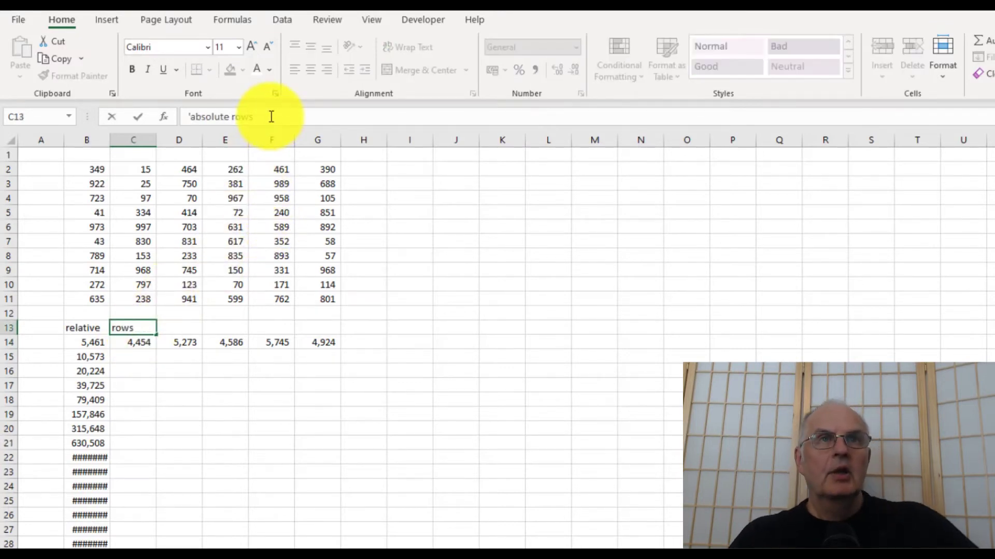
{"action": "key", "text": "Return"}
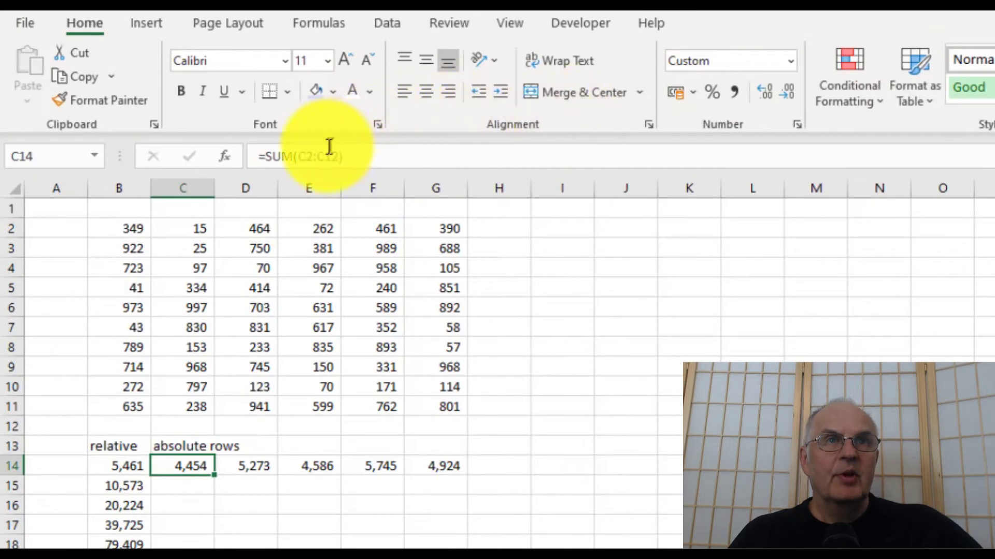
Make the row references in C14 absolute as =SUM(C$2:C$12), and fill the formula down to C28
{"action": "left_click", "coordinate": [328, 147]}
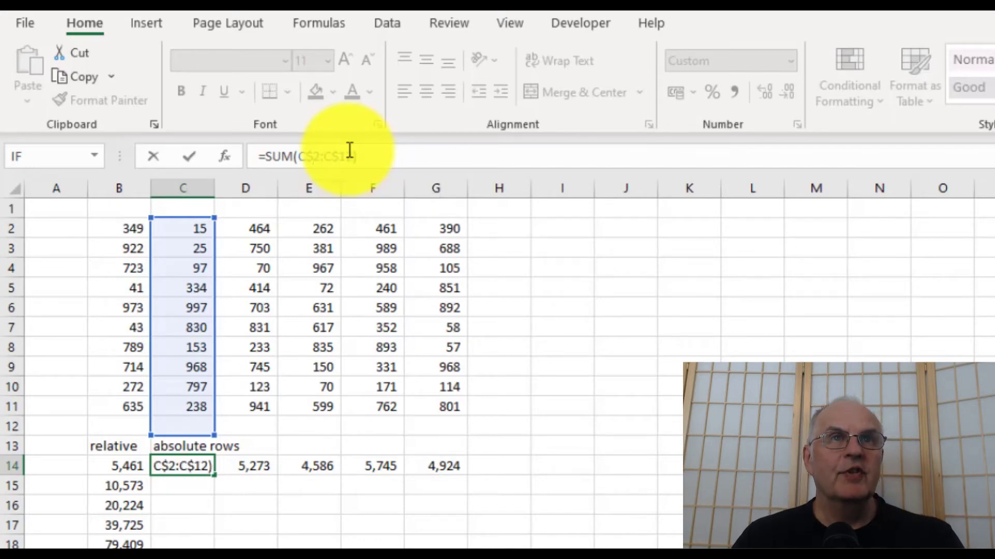
{"action": "key", "text": "Return"}
{"action": "key", "text": "Up"}
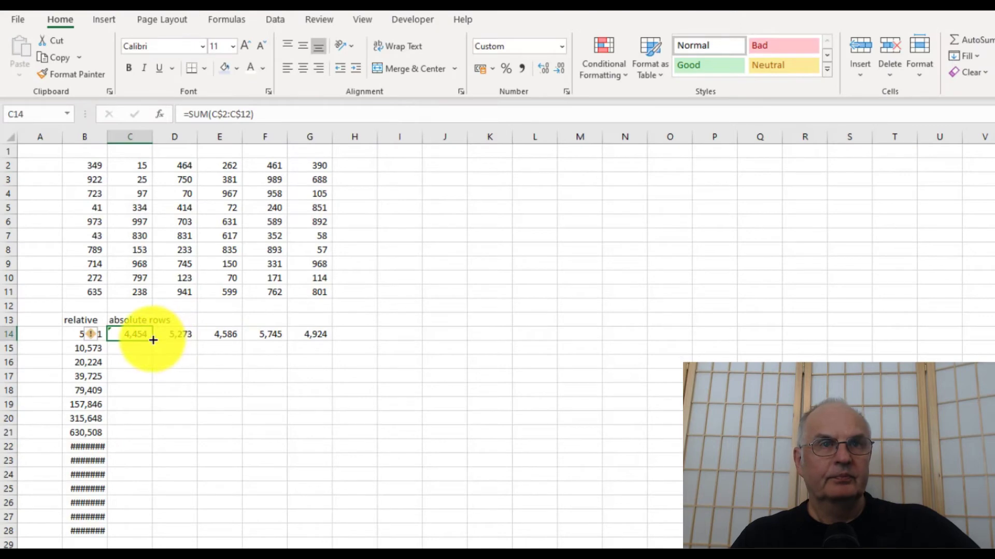
{"action": "left_click_drag", "start_coordinate": [153, 340], "coordinate": [138, 536]}
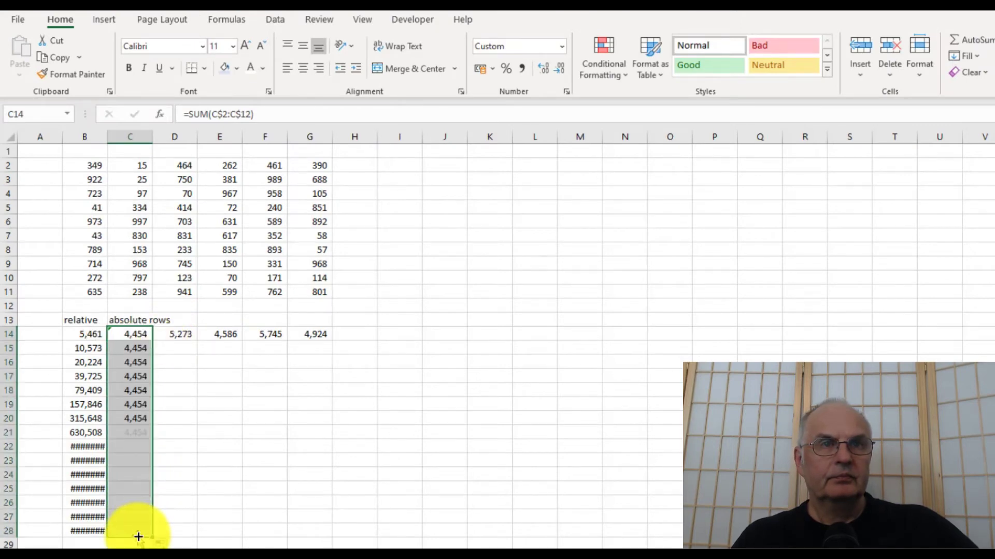
Examine the copied formulas down column C to compare their row references
{"action": "left_click", "coordinate": [140, 367]}
{"action": "key", "text": "Up"}
{"action": "key", "text": "Down"}
{"action": "key", "text": "Down"}
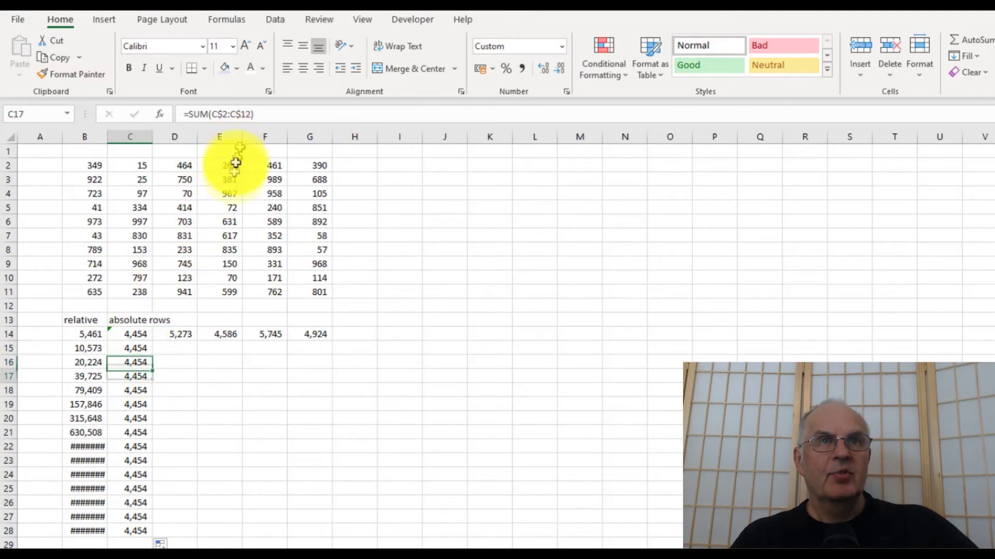
{"action": "key", "text": "Down"}
{"action": "key", "text": "Down"}
{"action": "key", "text": "Down"}
{"action": "key", "text": "Down"}
{"action": "key", "text": "Down"}
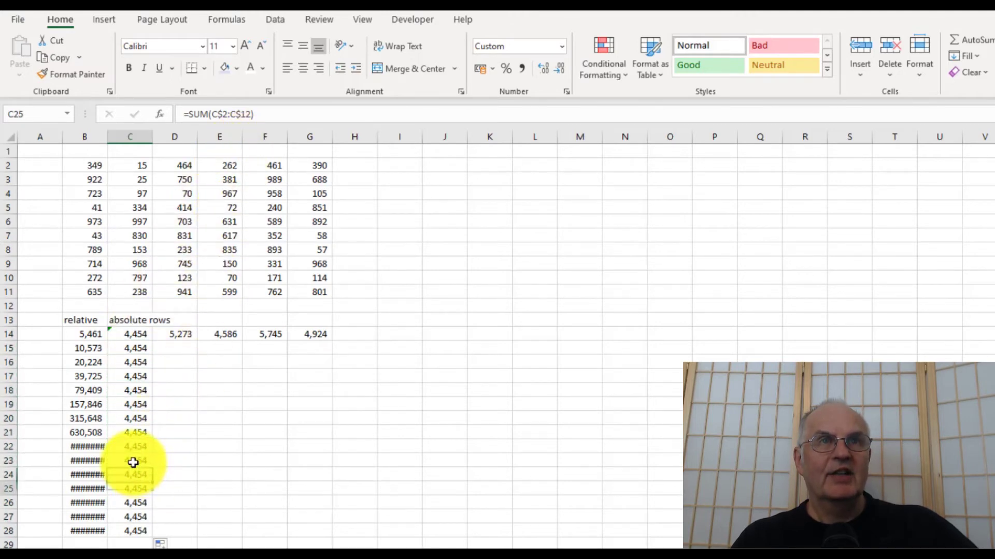
{"action": "key", "text": "Up"}
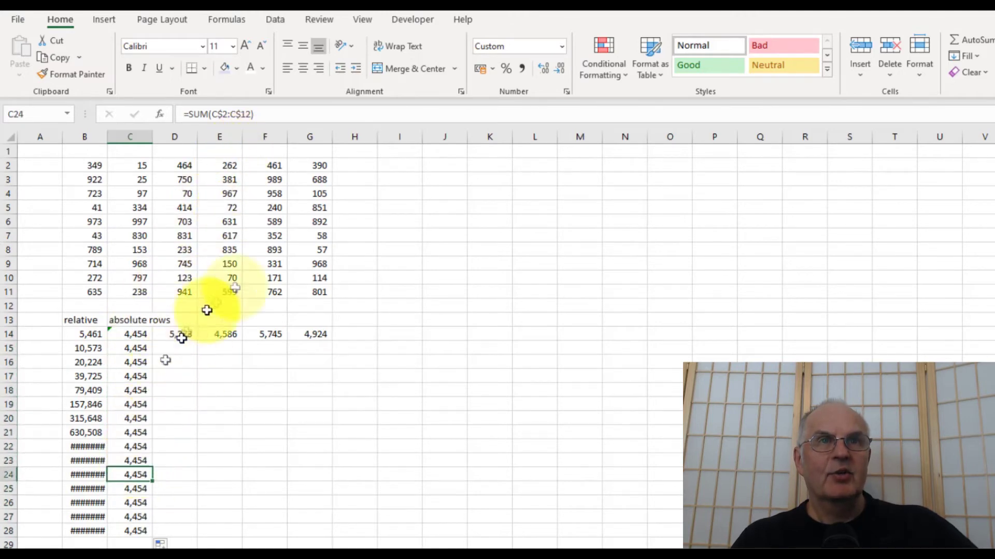
Total row 2 in I2 with =SUM(B2:G2), fill it across to N2, and check the references in the copies
{"action": "left_click", "coordinate": [384, 168]}
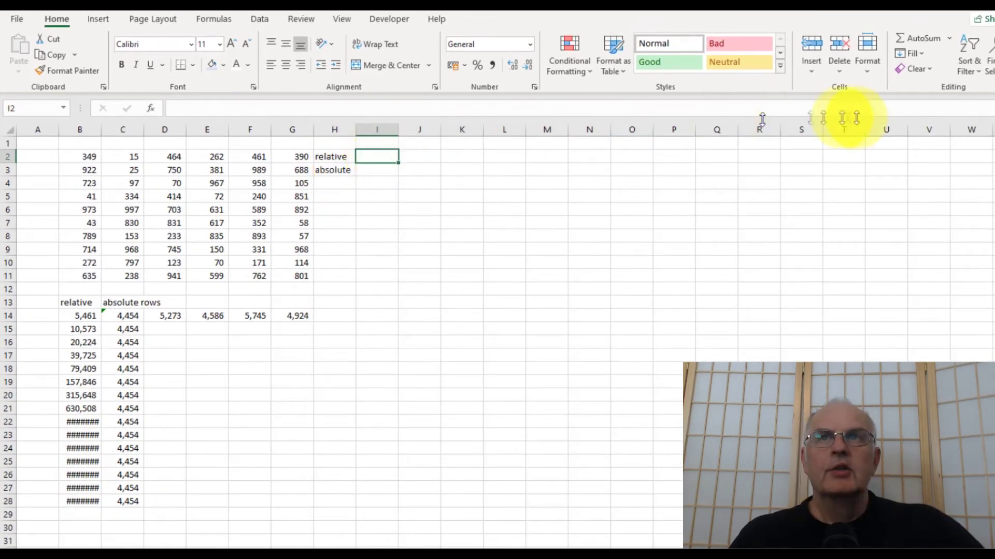
{"action": "left_click", "coordinate": [913, 38]}
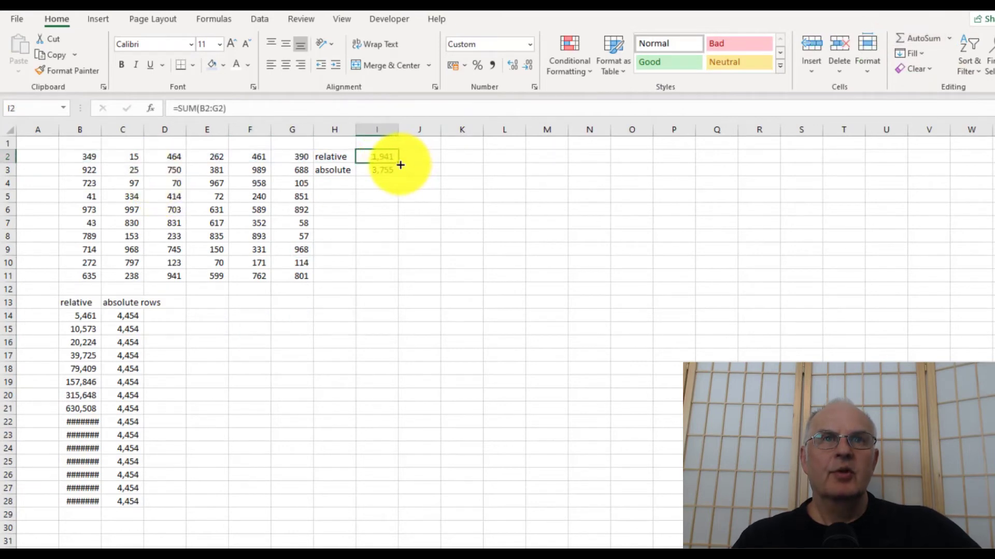
{"action": "left_click_drag", "start_coordinate": [400, 164], "coordinate": [628, 185]}
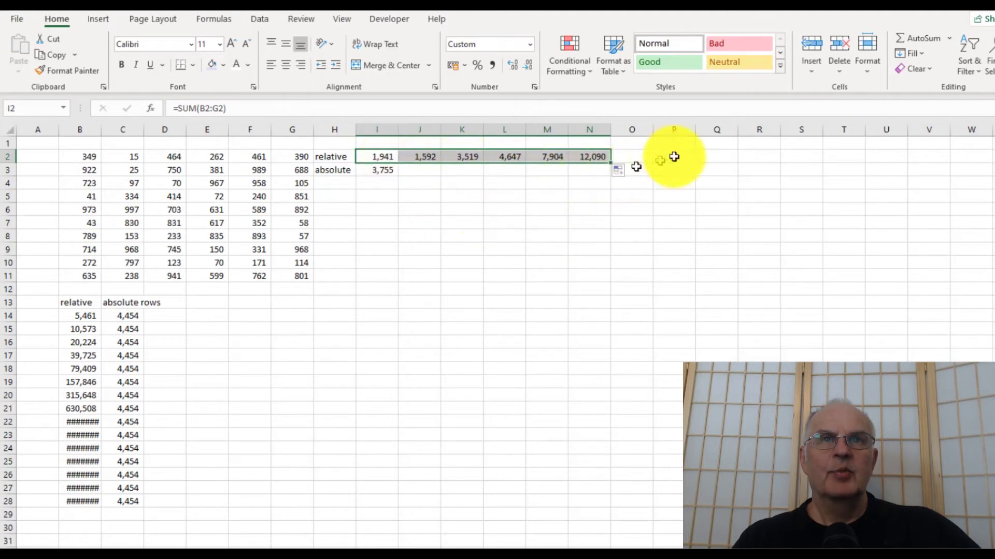
{"action": "left_click", "coordinate": [384, 157]}
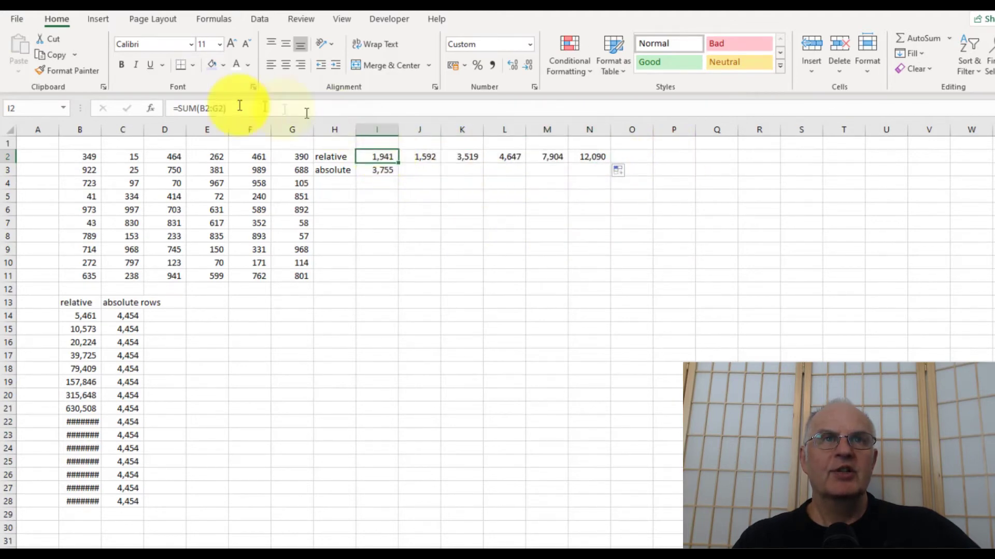
{"action": "left_click", "coordinate": [421, 157]}
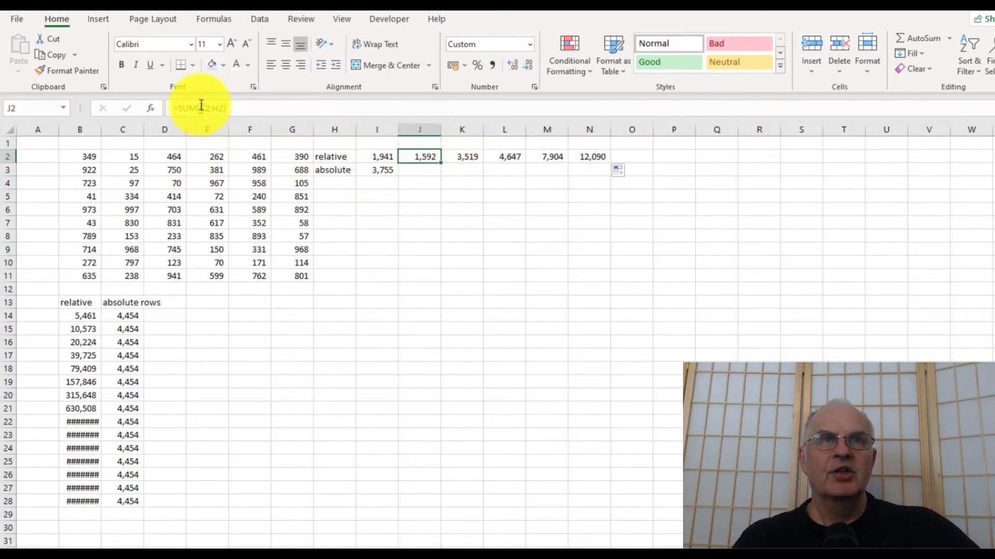
{"action": "left_click", "coordinate": [463, 158]}
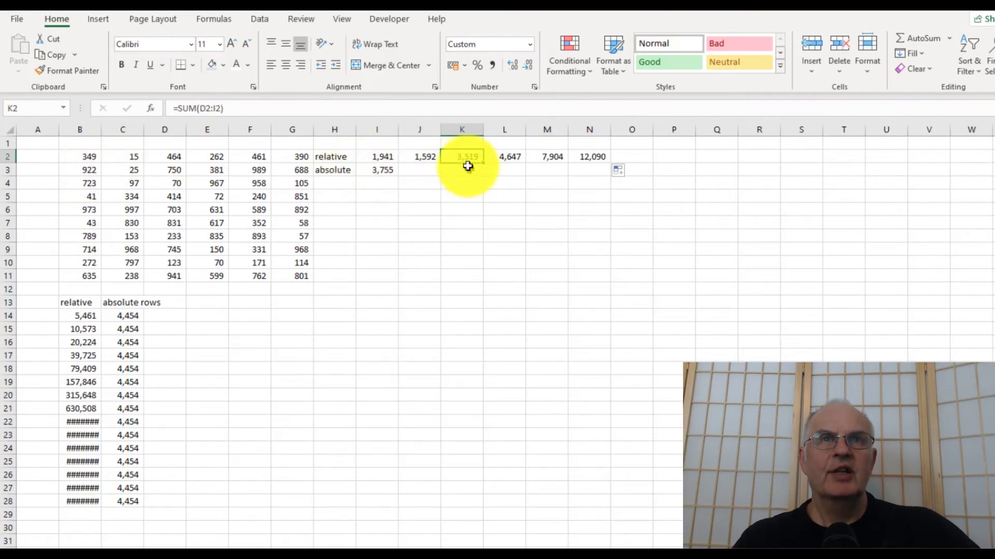
{"action": "left_click", "coordinate": [505, 157]}
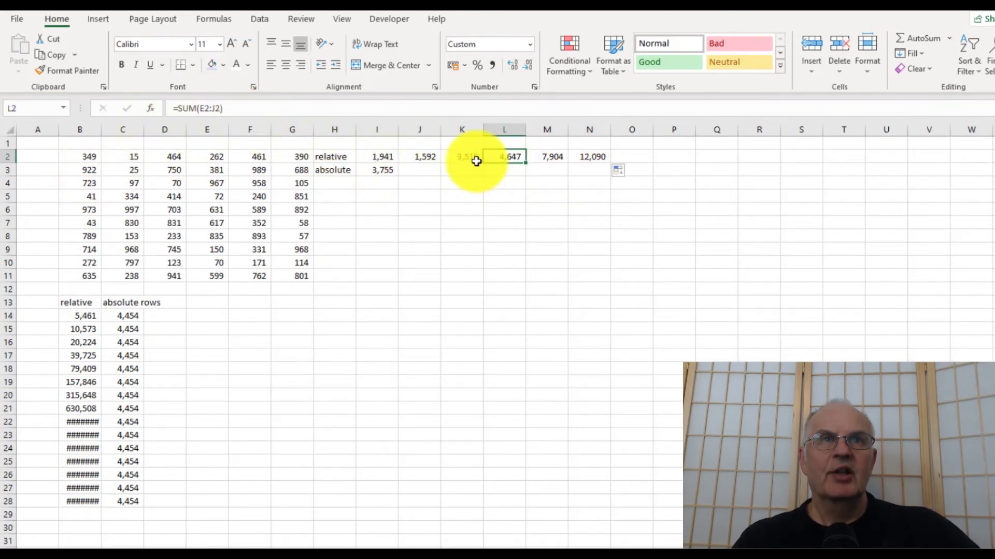
Make the column references in I3 absolute as =SUM($B3:$G3), and fill the formula across to N3
{"action": "left_click", "coordinate": [378, 168]}
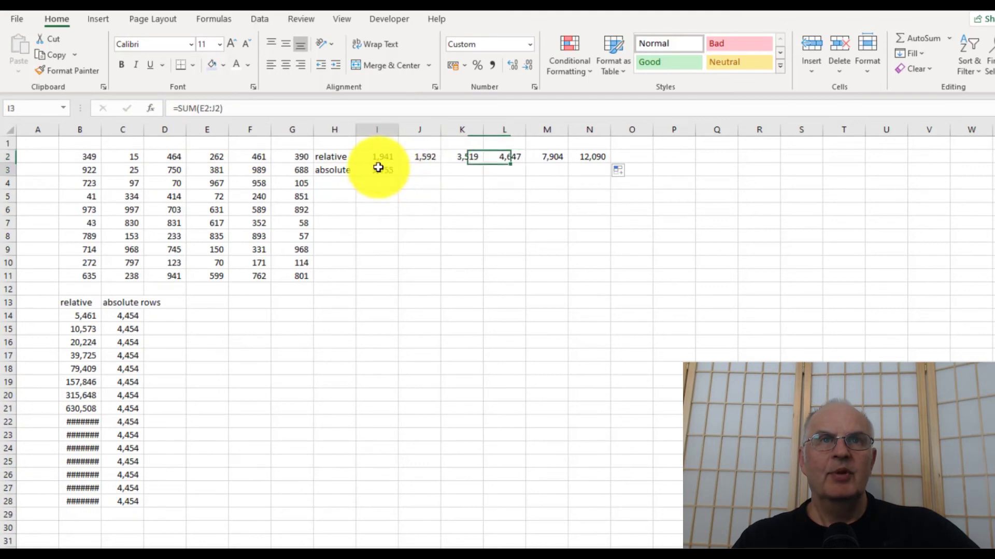
{"action": "left_click", "coordinate": [206, 111]}
{"action": "type", "text": "$"}
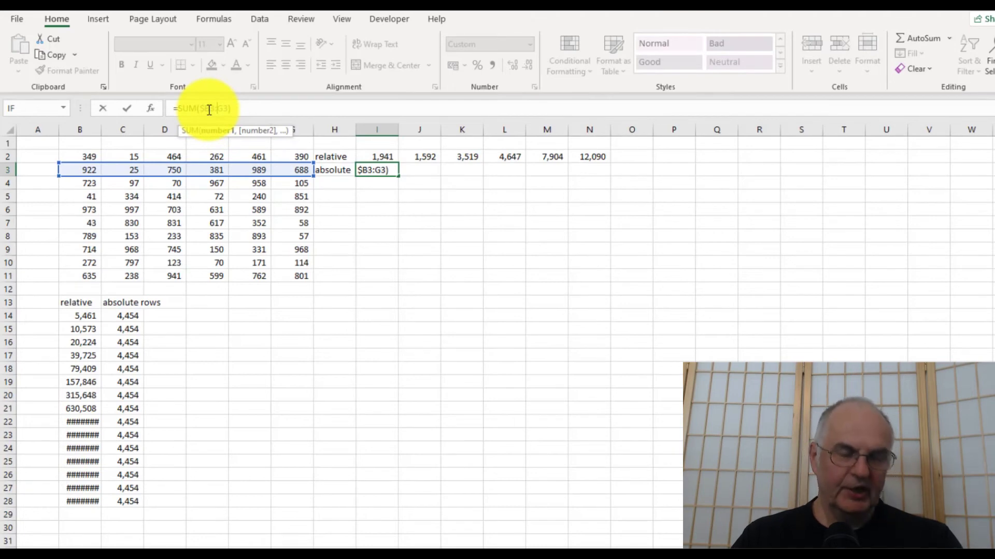
{"action": "key", "text": "ctrl+Return"}
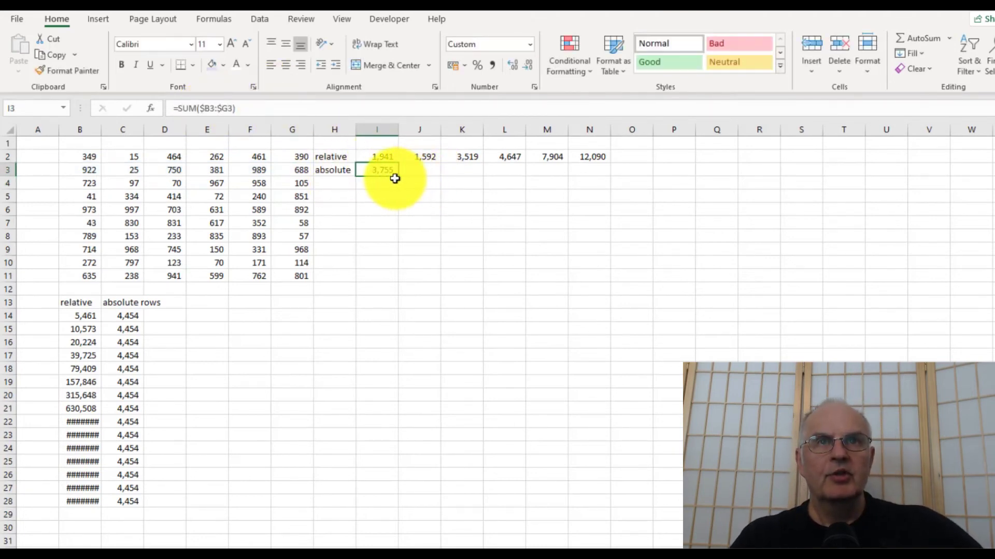
{"action": "left_click_drag", "start_coordinate": [402, 178], "coordinate": [606, 191]}
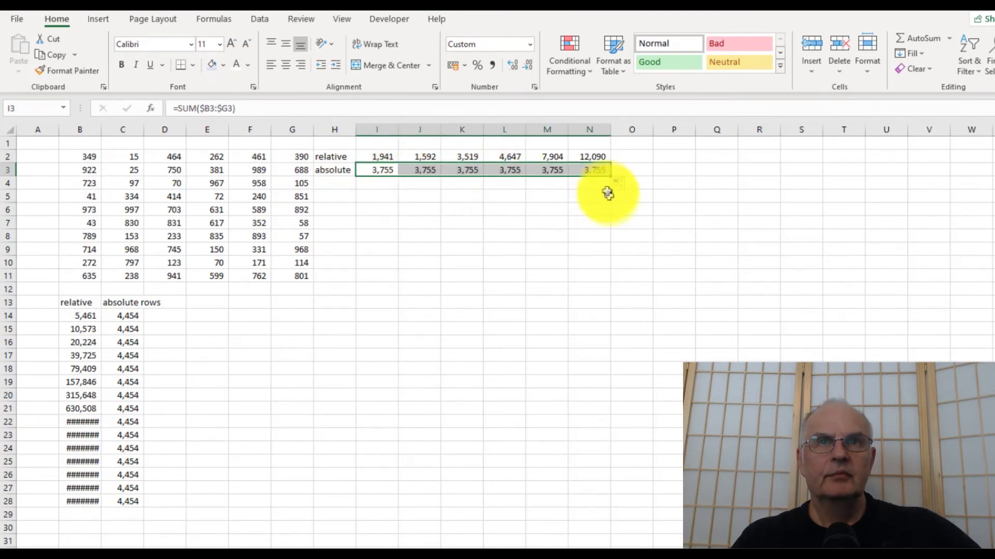
Examine the formulas from I3 to N3 to compare their column references
{"action": "left_click", "coordinate": [388, 169]}
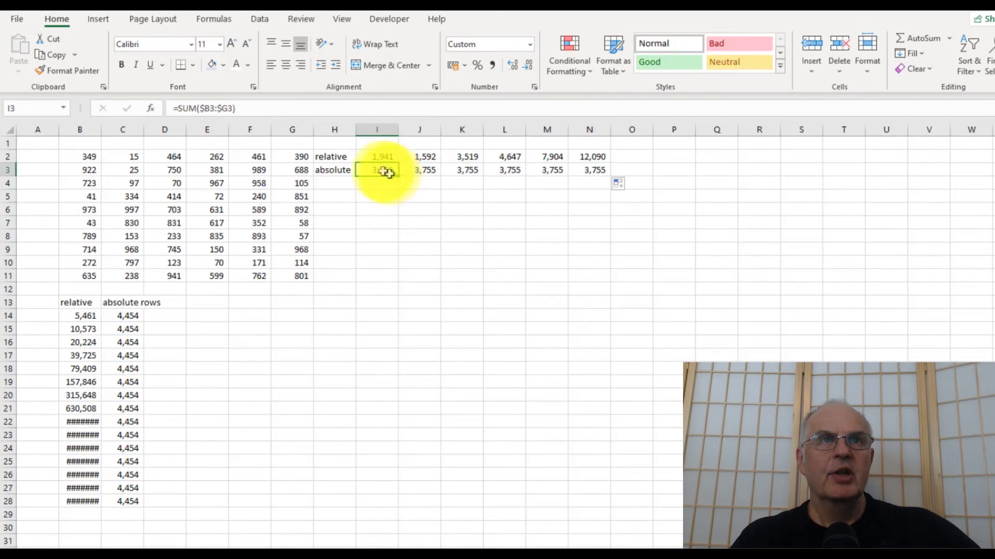
{"action": "key", "text": "Right"}
{"action": "key", "text": "Right"}
{"action": "key", "text": "Right"}
{"action": "key", "text": "Right"}
{"action": "key", "text": "Right"}
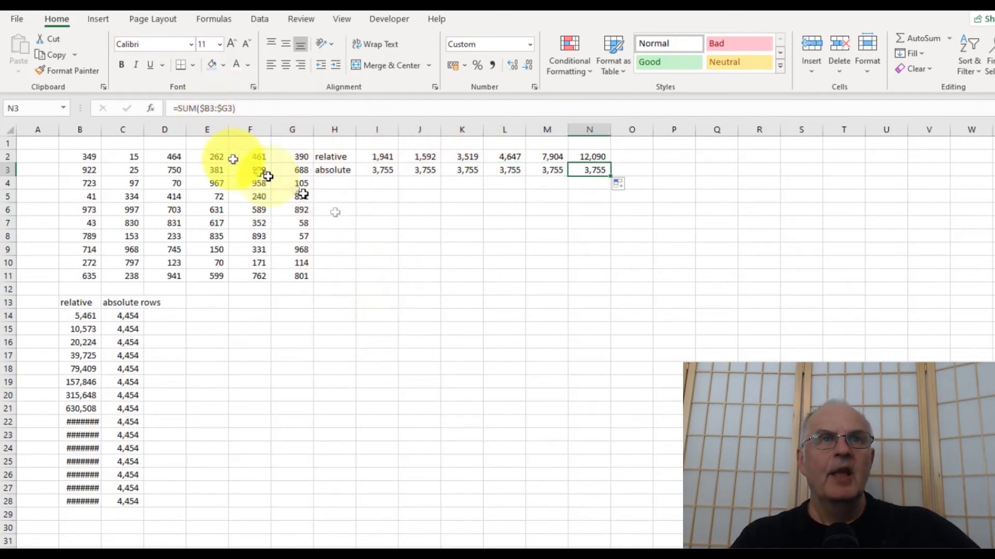
Sum the whole number block B2:G11 in cell H12
{"action": "left_click", "coordinate": [348, 289]}
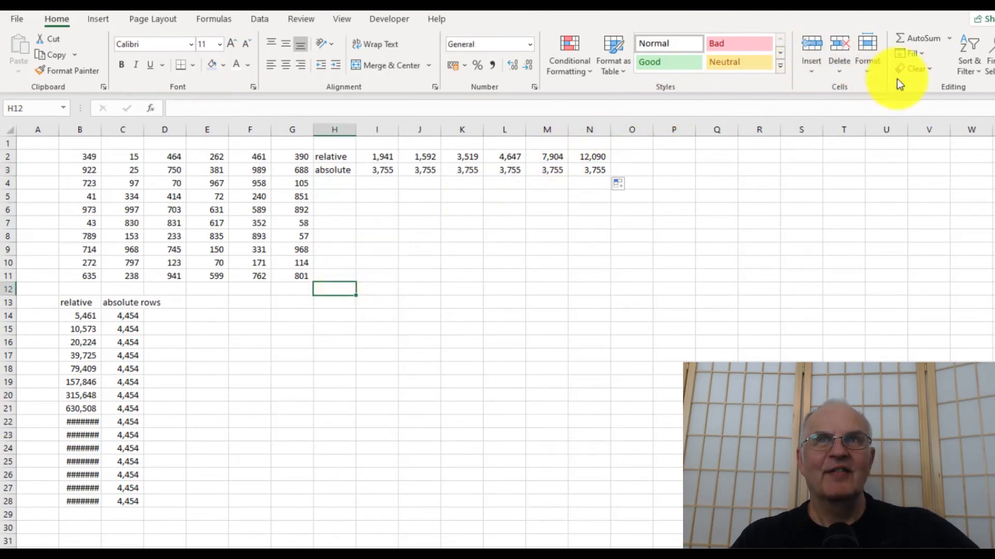
{"action": "left_click", "coordinate": [932, 38]}
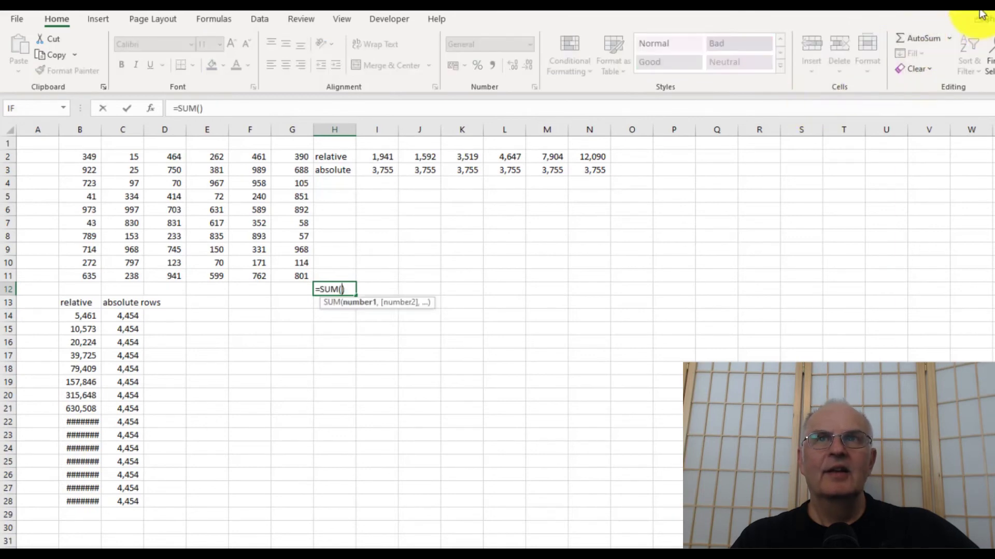
{"action": "left_click_drag", "start_coordinate": [304, 274], "coordinate": [82, 157]}
{"action": "key", "text": "Return"}
{"action": "key", "text": "Up"}
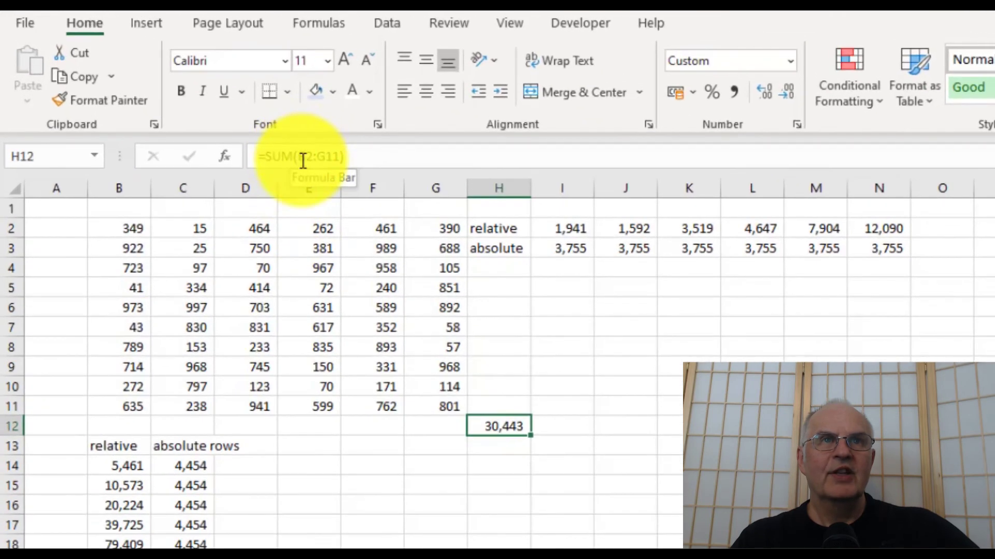
Cycle the B2 reference in the H12 formula through its reference types, ending on $B$2
{"action": "left_click", "coordinate": [303, 161]}
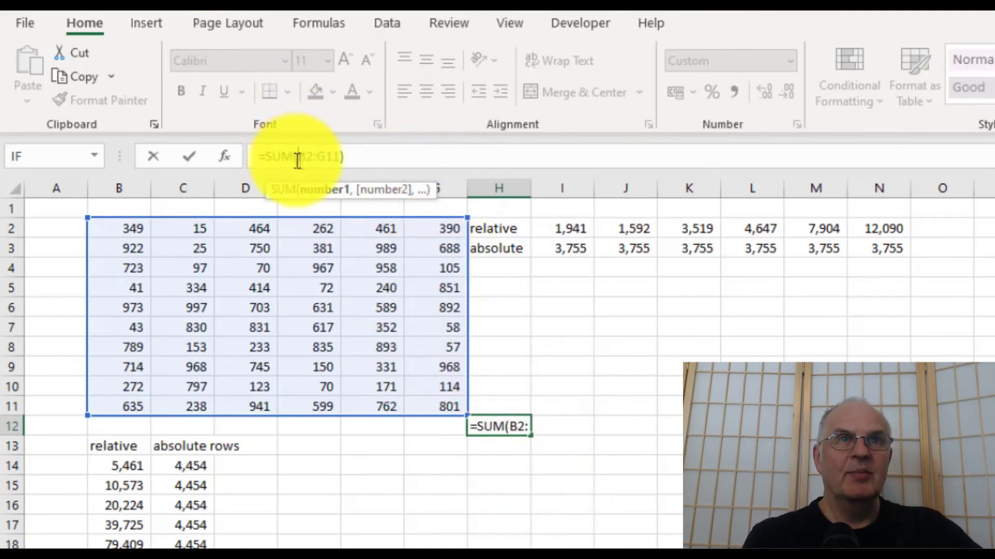
{"action": "key", "text": "F4"}
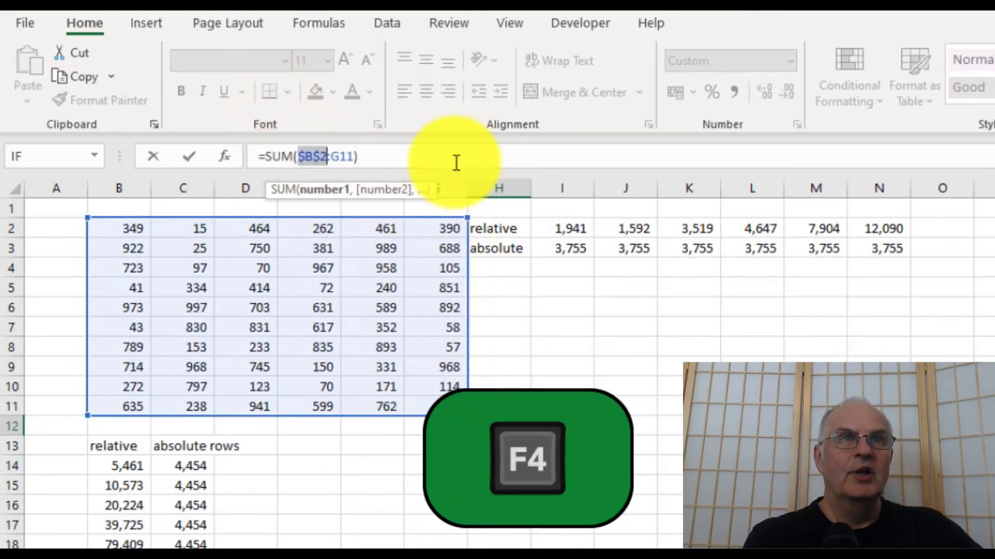
{"action": "key", "text": "F4"}
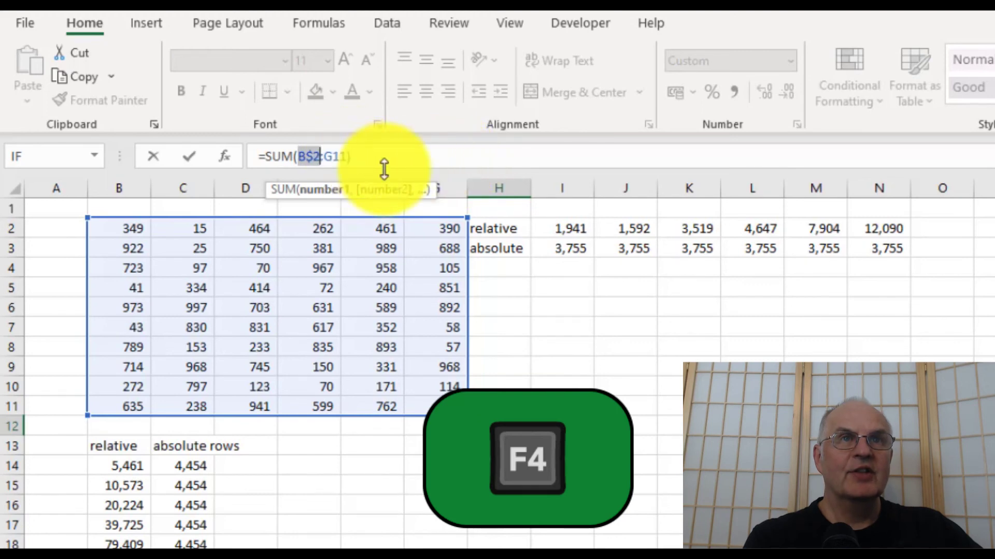
{"action": "key", "text": "F4"}
{"action": "key", "text": "F4"}
{"action": "key", "text": "F4"}
{"action": "key", "text": "F4"}
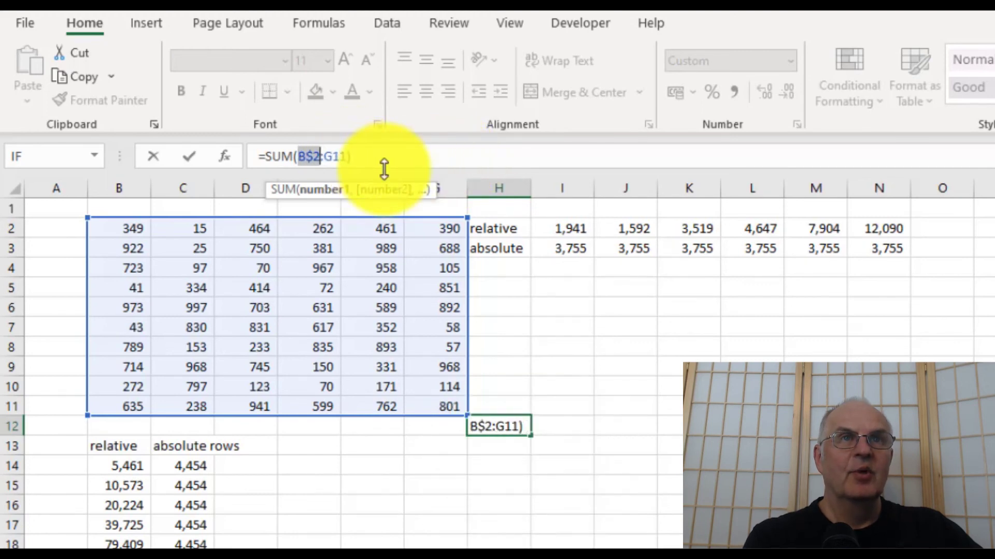
{"action": "key", "text": "F4"}
{"action": "key", "text": "F4"}
{"action": "key", "text": "F4"}
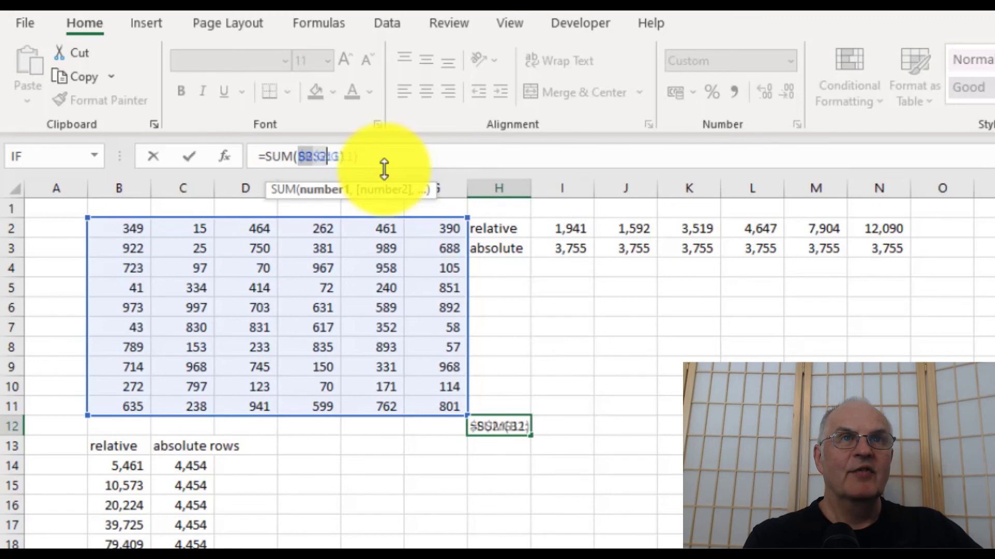
{"action": "key", "text": "F4"}
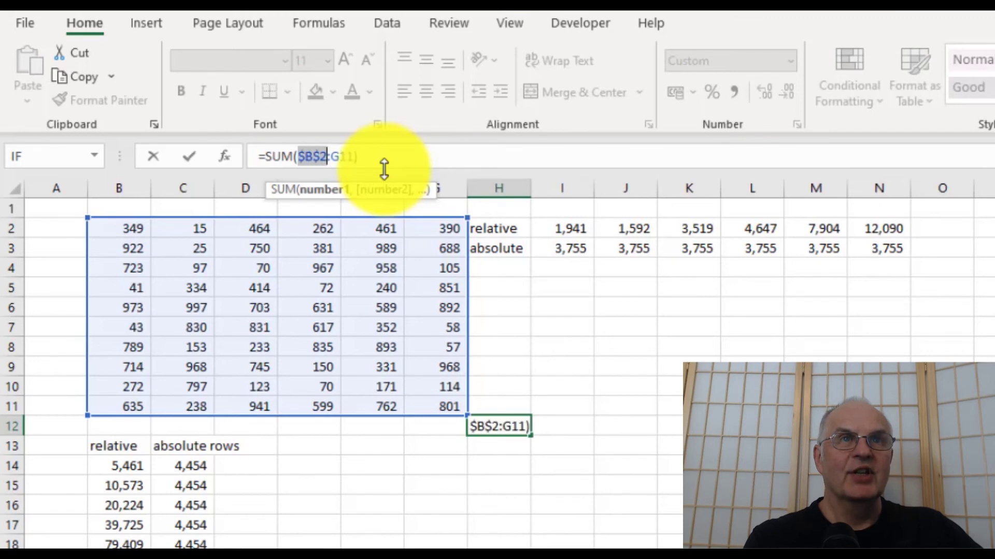
Make the G11 reference absolute so that H12 contains =SUM($B$2:$G$11)
{"action": "left_click", "coordinate": [342, 157]}
{"action": "key", "text": "F4"}
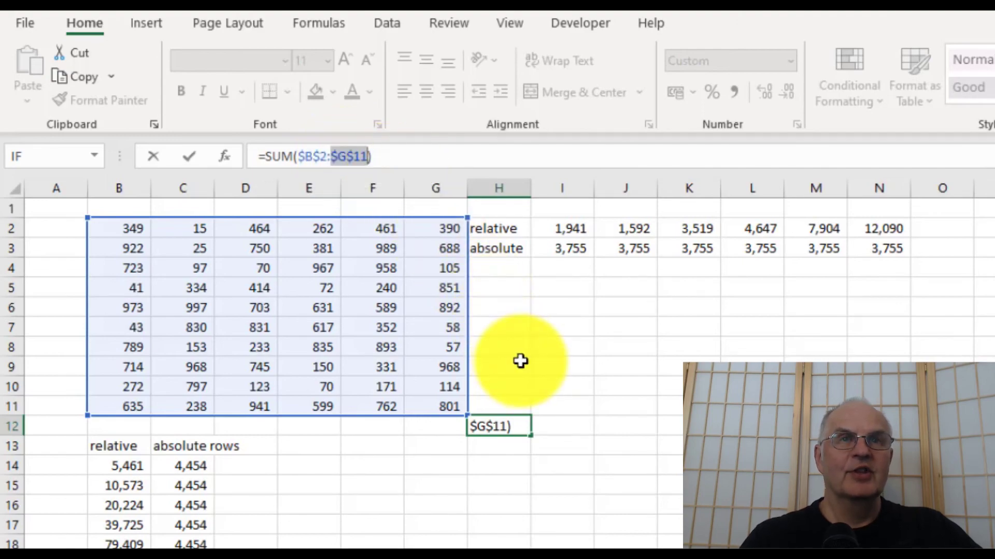
{"action": "key", "text": "Return"}
{"action": "key", "text": "Up"}
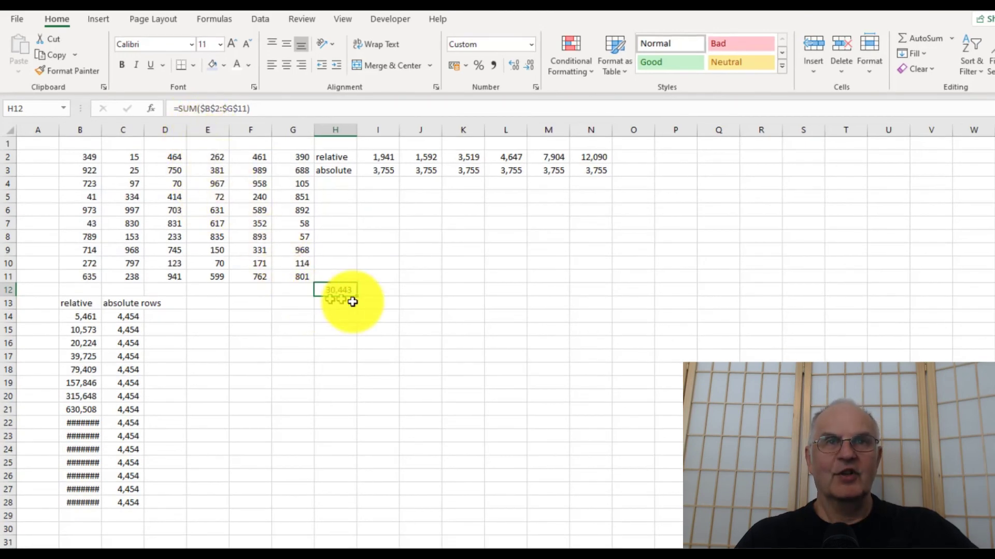
Fill the H12 formula across and down to N28, and check several of the copied formulas
{"action": "mouse_move", "coordinate": [358, 297]}
{"action": "left_mouse_down"}
{"action": "mouse_move", "coordinate": [660, 324]}
{"action": "mouse_move", "coordinate": [601, 311]}
{"action": "mouse_move", "coordinate": [604, 290]}
{"action": "mouse_move", "coordinate": [649, 515]}
{"action": "left_mouse_up"}
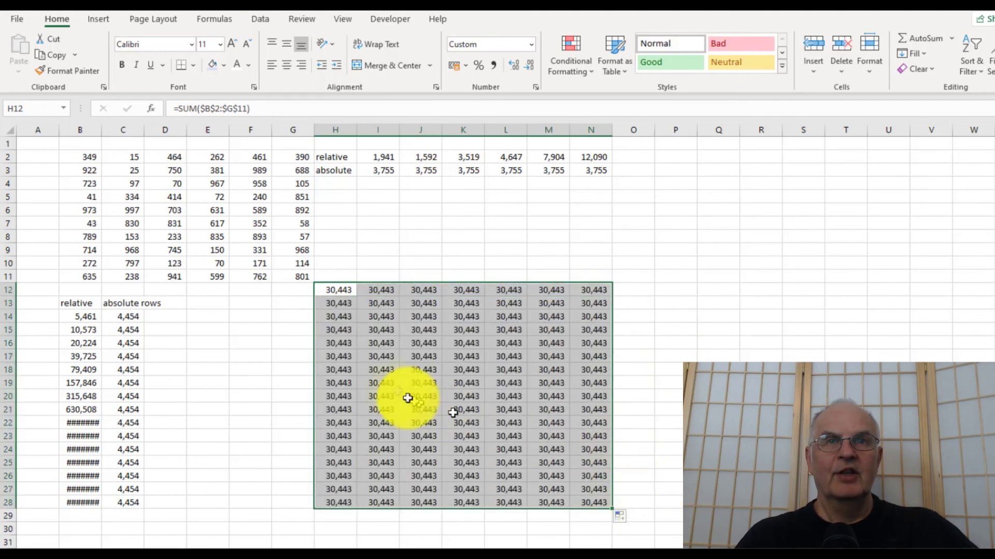
{"action": "left_click", "coordinate": [495, 410]}
{"action": "left_click", "coordinate": [541, 469]}
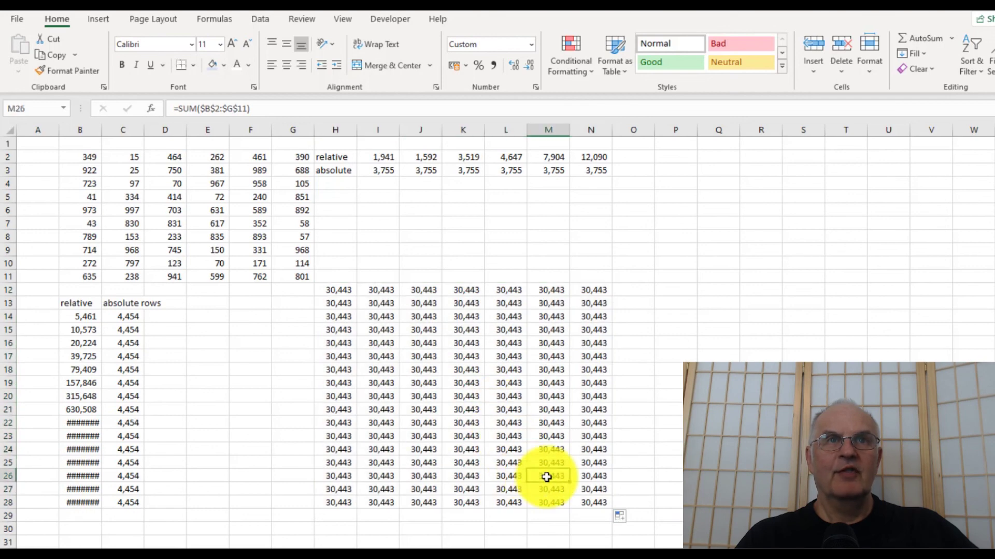
{"action": "left_click", "coordinate": [362, 385]}
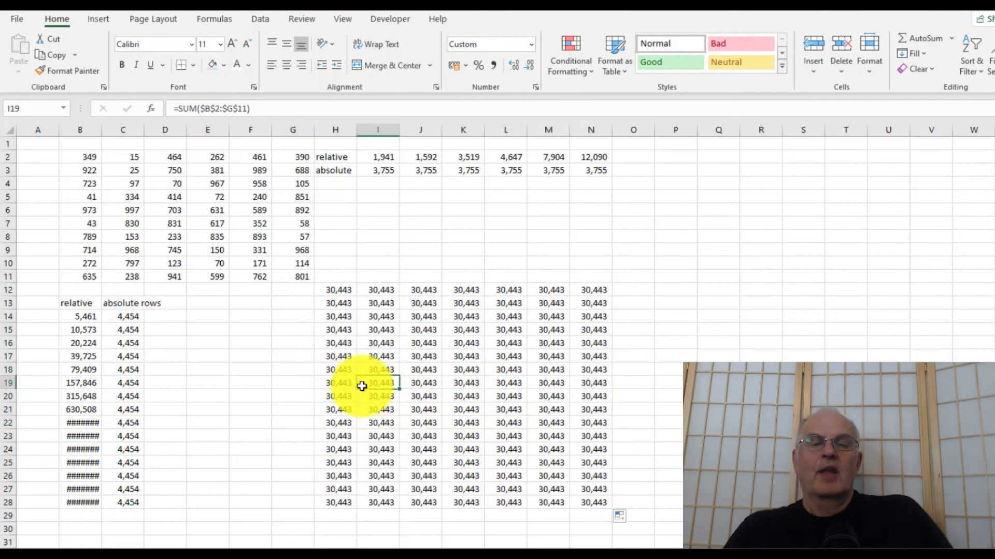